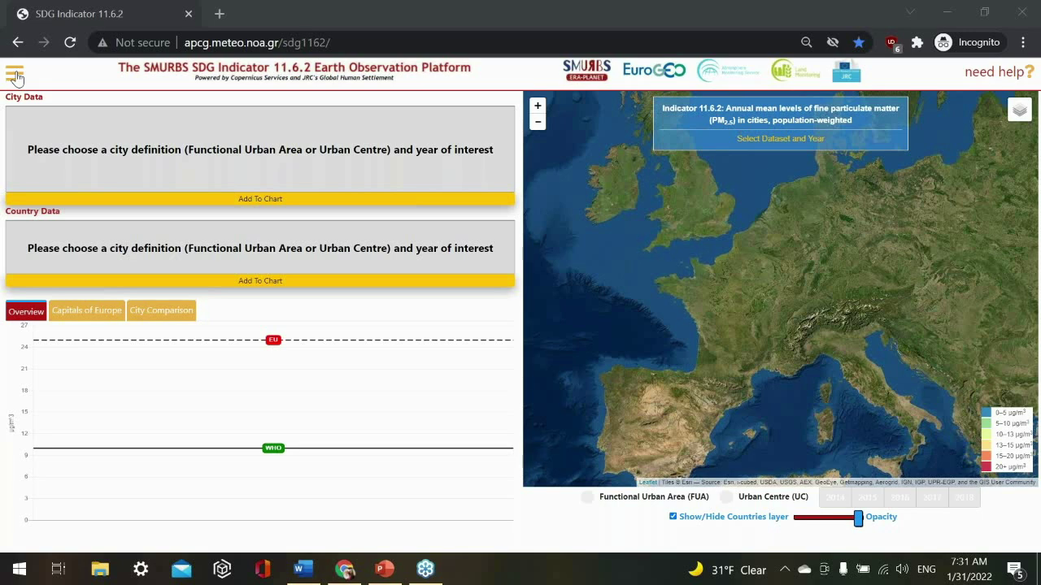
- Look through the platform's list of information pages, including the walkthrough, and close the list
{"action": "left_click", "coordinate": [14, 76]}
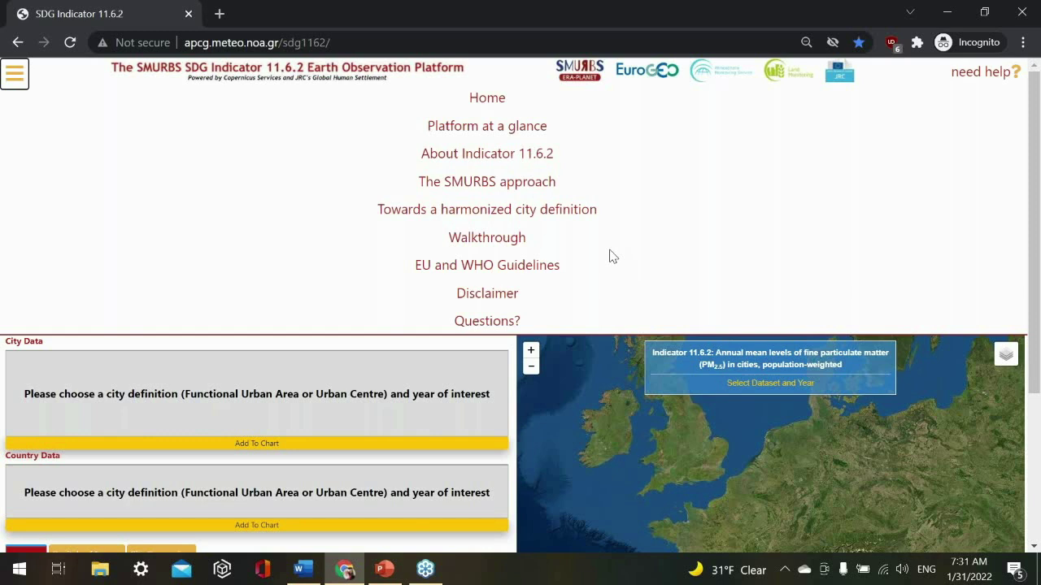
{"action": "left_click", "coordinate": [481, 238]}
{"action": "left_click", "coordinate": [16, 75]}
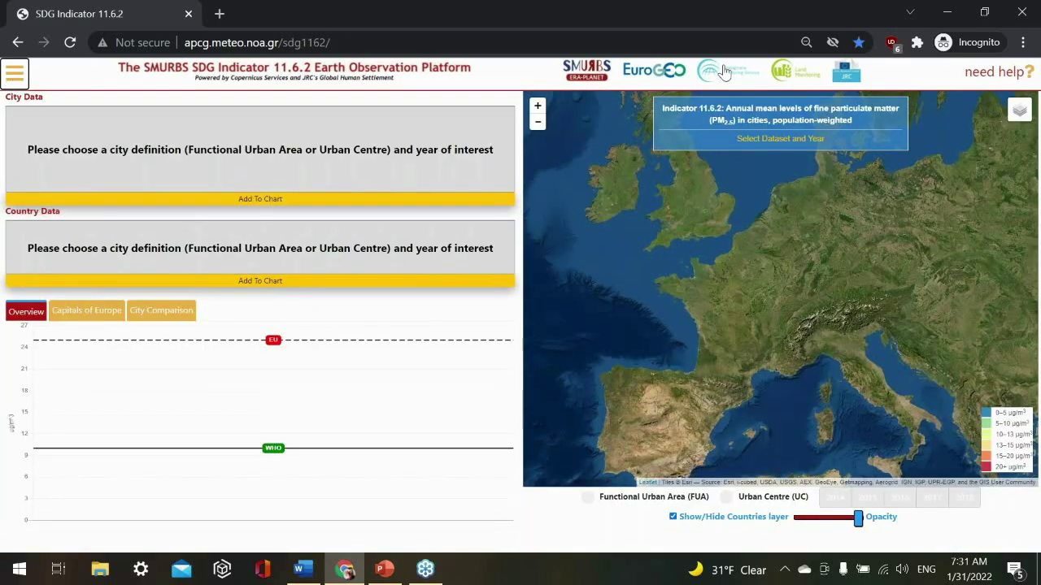
- Go through the platform's guided help tour from the welcome message to its last stop and finish it
{"action": "left_click", "coordinate": [1019, 76]}
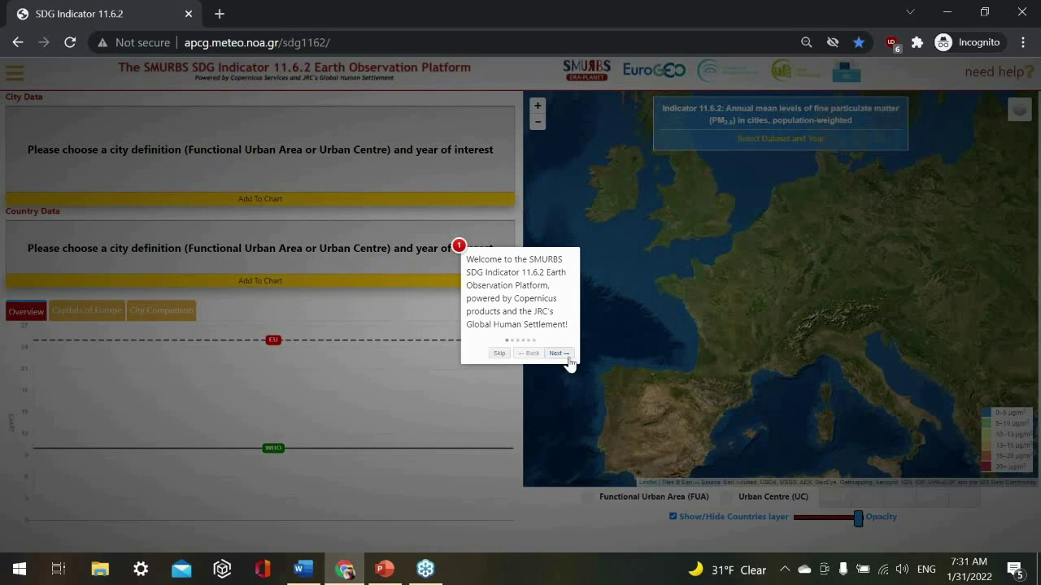
{"action": "left_click", "coordinate": [567, 358]}
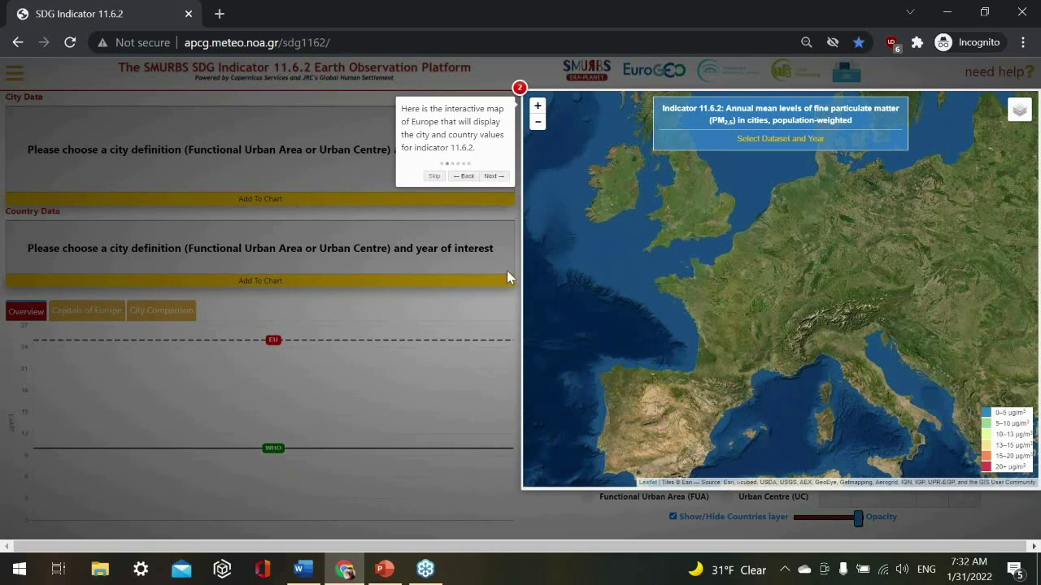
{"action": "left_click", "coordinate": [491, 177]}
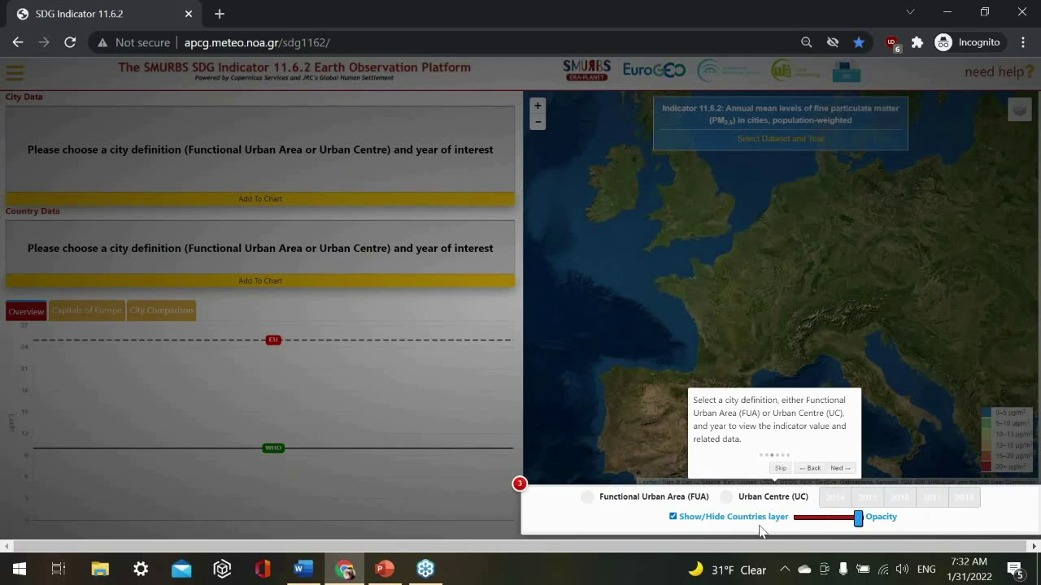
{"action": "left_click", "coordinate": [839, 469]}
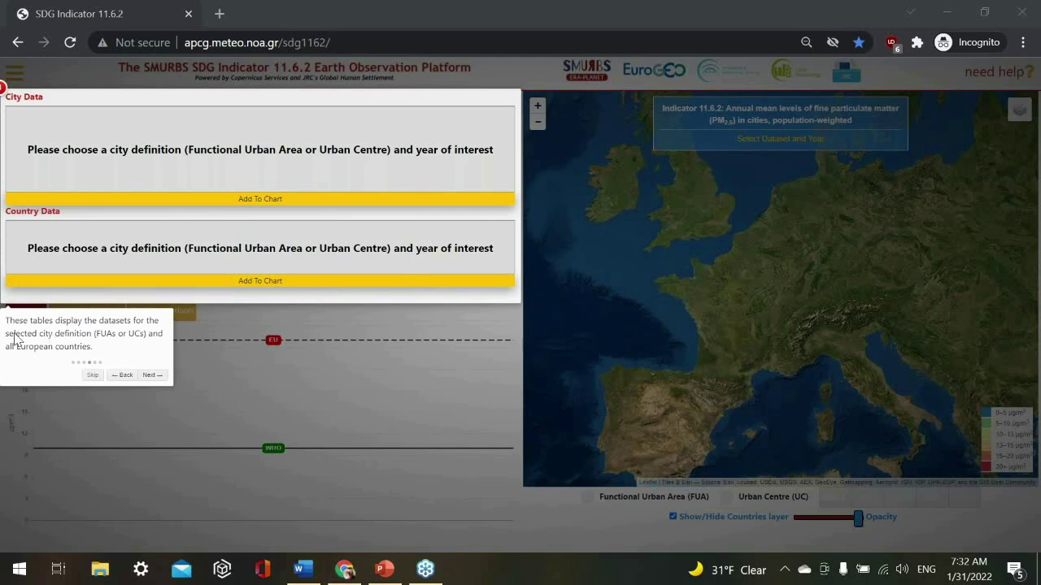
{"action": "left_click", "coordinate": [150, 375]}
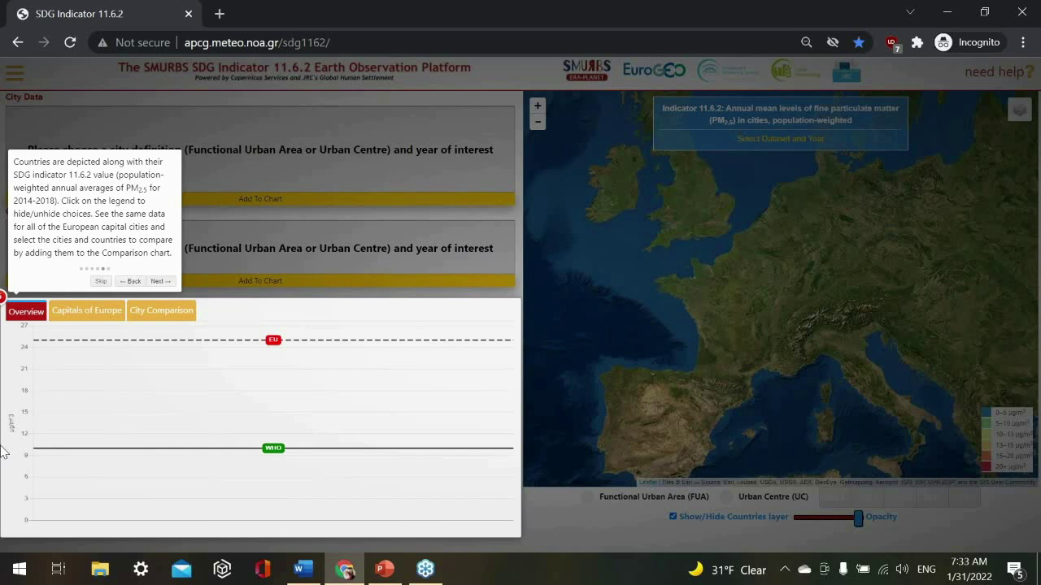
{"action": "left_click", "coordinate": [159, 285]}
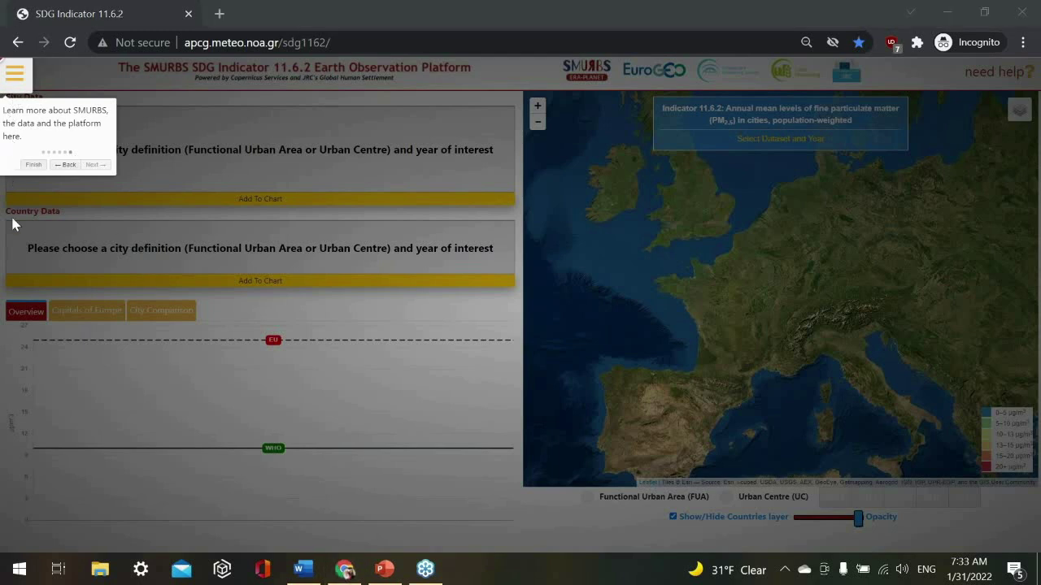
{"action": "left_click", "coordinate": [32, 164]}
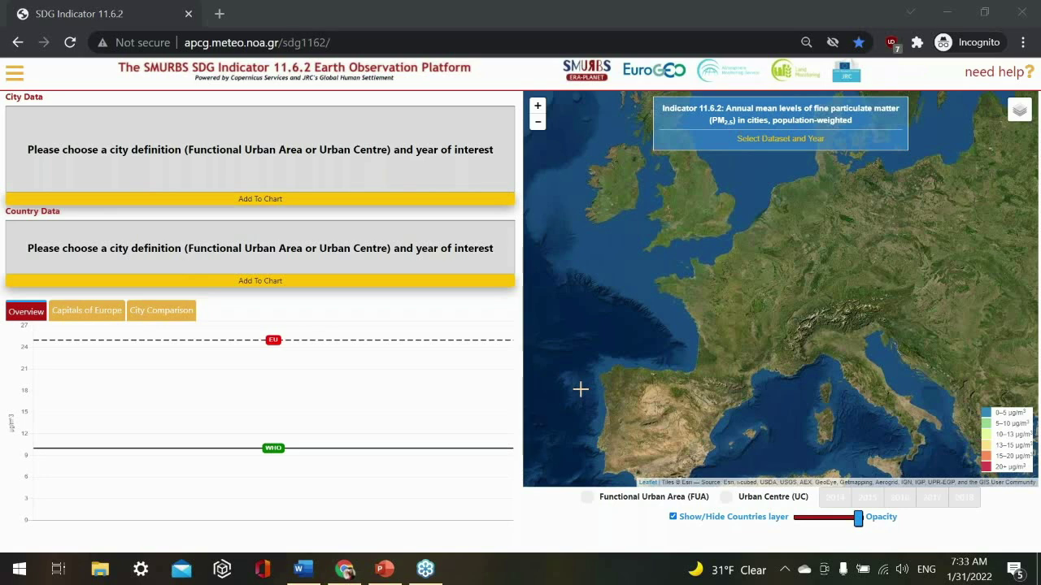
- Load the Functional Urban Area (FUA) dataset for 2016 into the map, tables and overview chart
{"action": "left_click", "coordinate": [587, 497]}
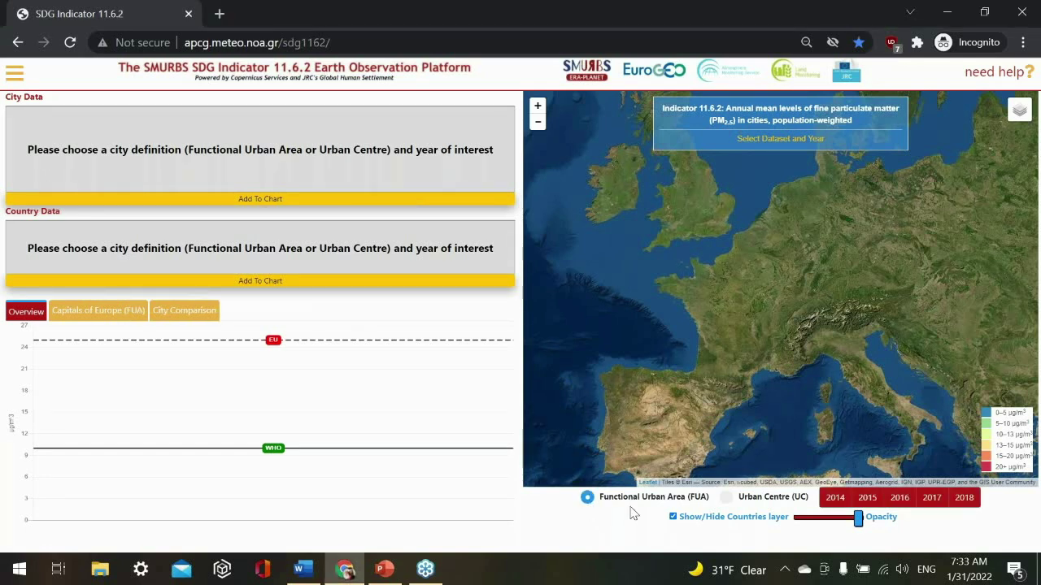
{"action": "left_click", "coordinate": [901, 498]}
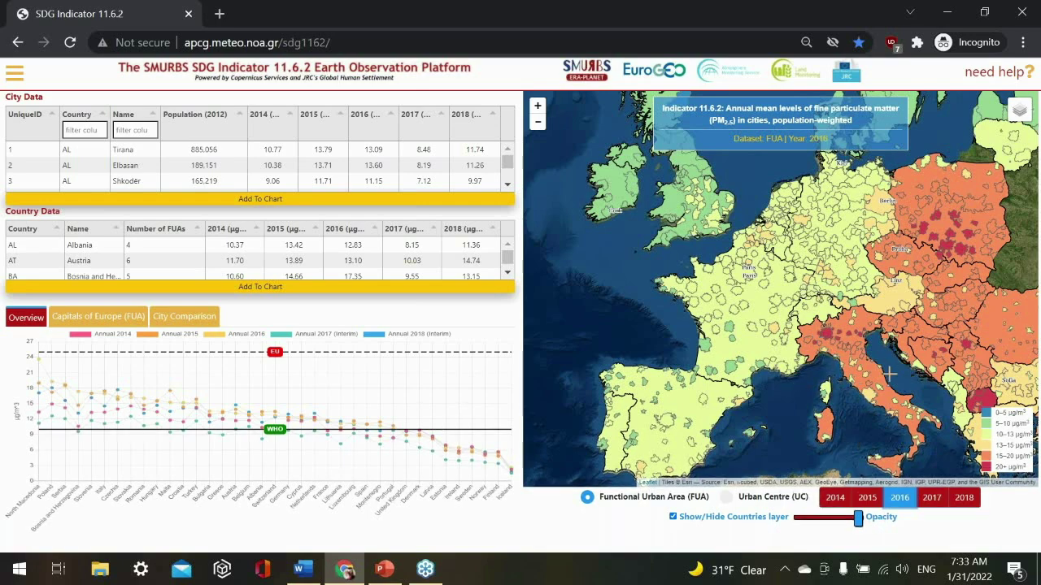
- Add Milano to the city comparison chart using the name filter "milano", and hide the Europe as a country (FUA) series
{"action": "scroll", "coordinate": [880, 366], "scroll_direction": "up", "scroll_amount": 2}
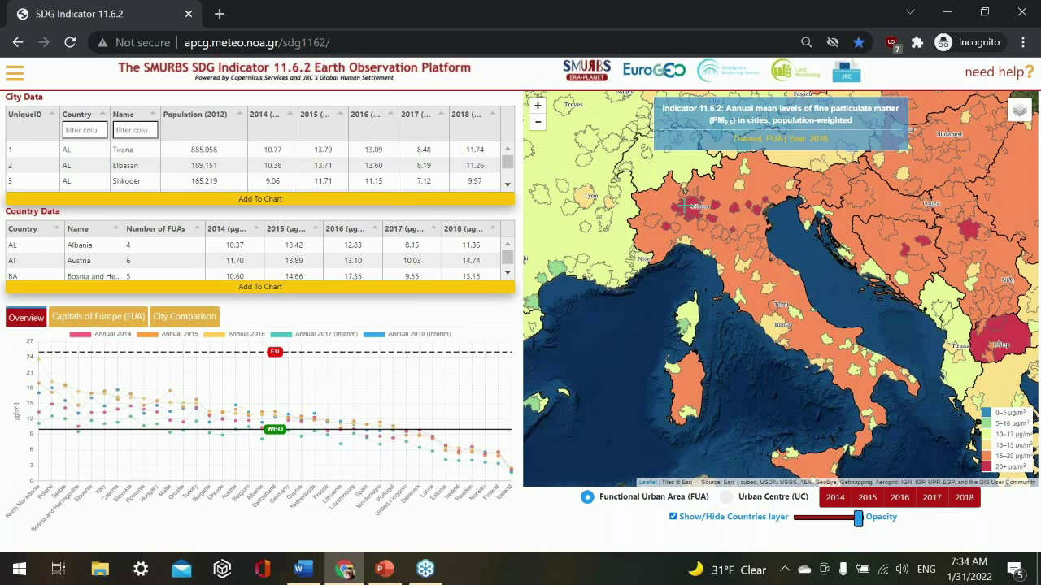
{"action": "left_click", "coordinate": [128, 130]}
{"action": "type", "text": "milano"}
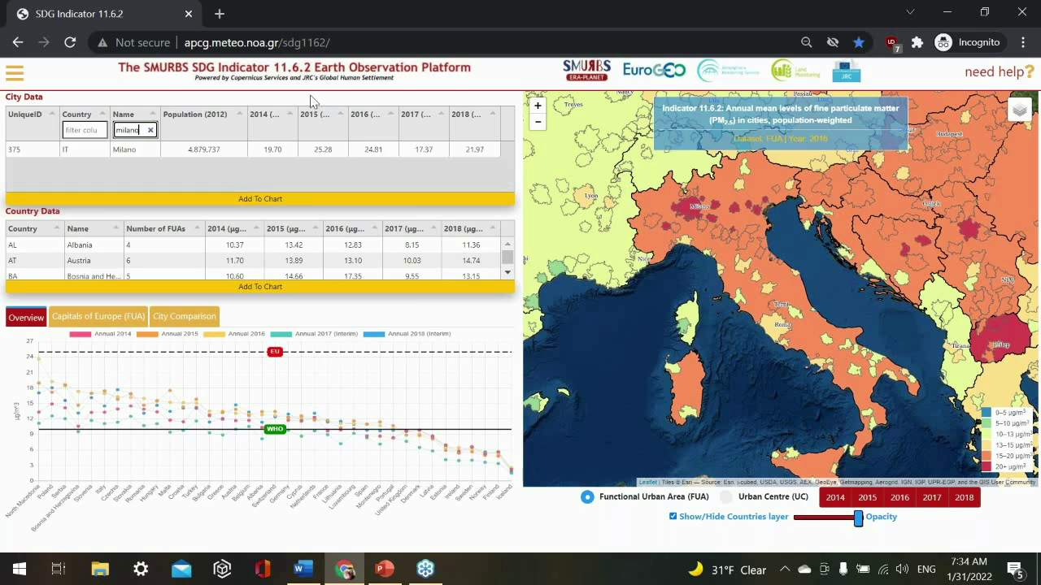
{"action": "left_click", "coordinate": [122, 153]}
{"action": "left_click", "coordinate": [121, 152]}
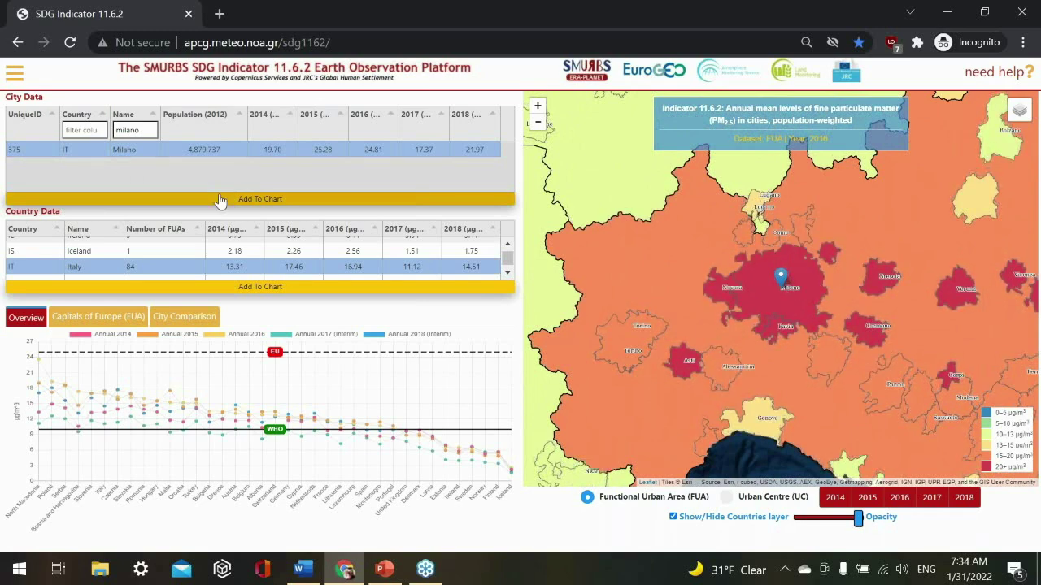
{"action": "left_click", "coordinate": [231, 204]}
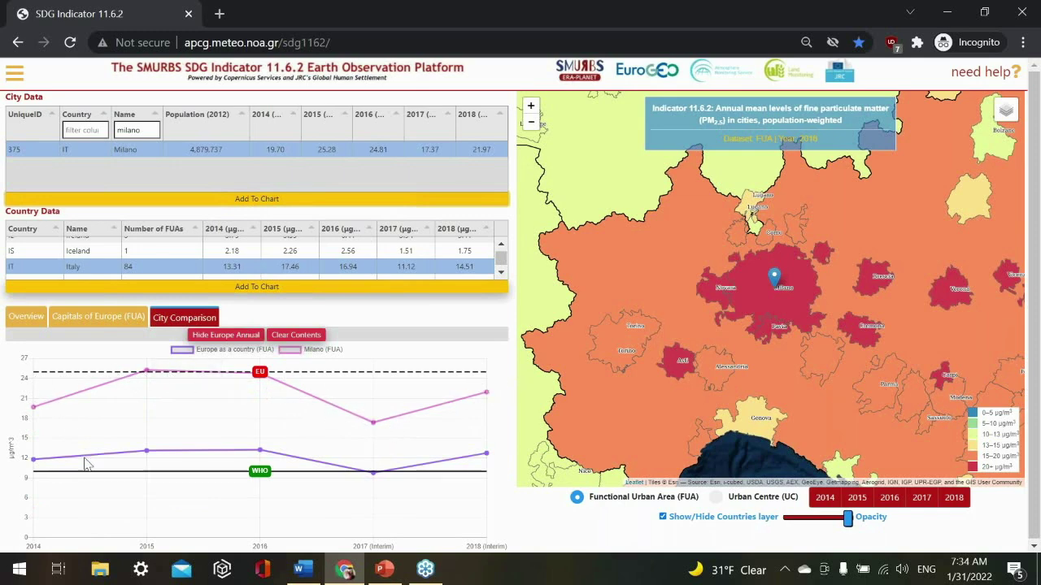
{"action": "left_click", "coordinate": [188, 351]}
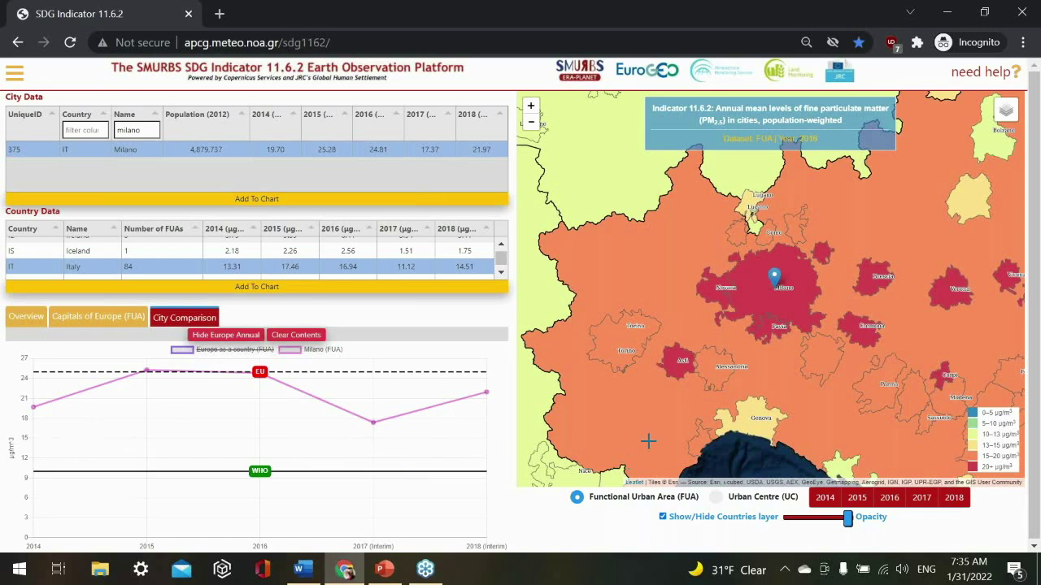
- Locate Rome on the map and filter the city data by the name "roma"
{"action": "scroll", "coordinate": [797, 353], "scroll_direction": "down", "scroll_amount": 2}
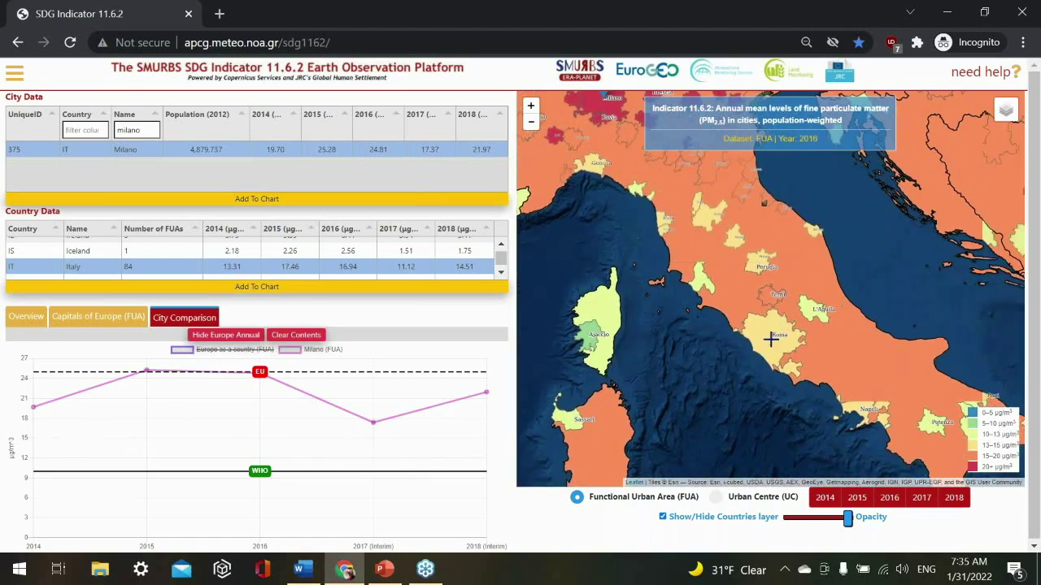
{"action": "left_click", "coordinate": [876, 397]}
{"action": "double_click", "coordinate": [138, 129]}
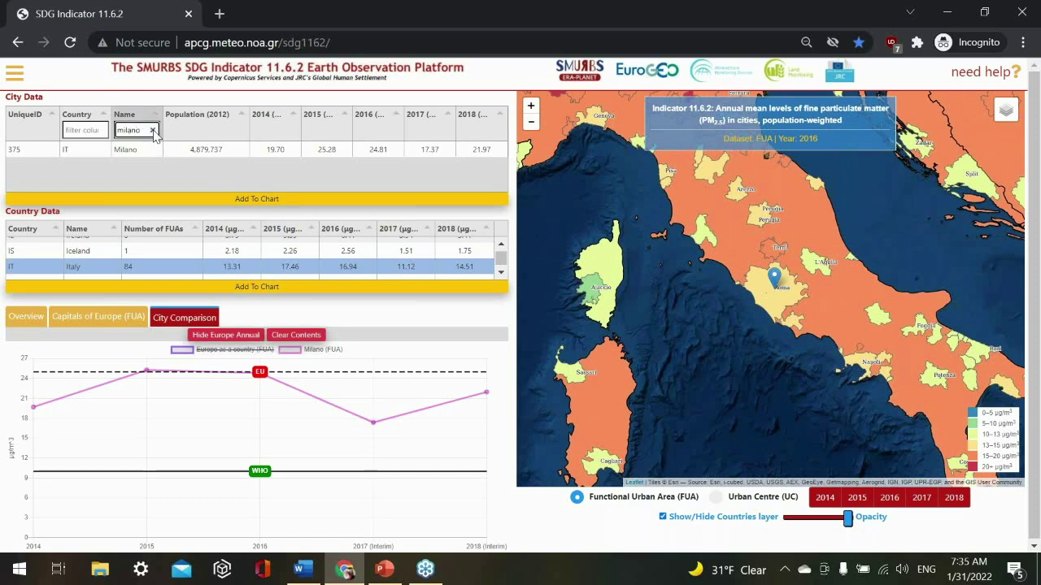
{"action": "key", "text": "BackSpace"}
{"action": "type", "text": "rome"}
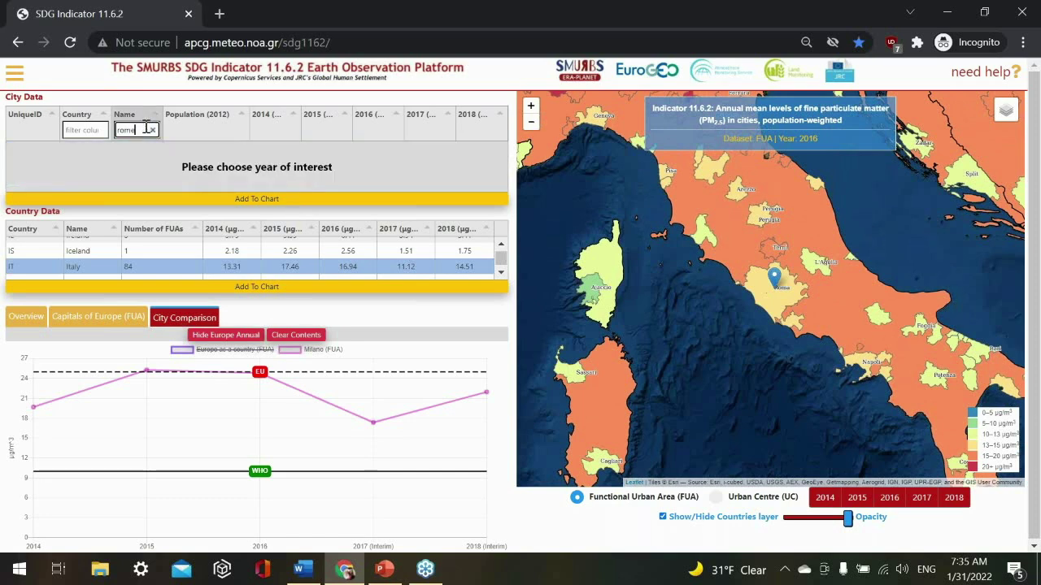
{"action": "key", "text": "BackSpace"}
{"action": "type", "text": "a"}
- Select the Italian city Roma in the city data and add it to the comparison chart with Milano
{"action": "left_click", "coordinate": [143, 151]}
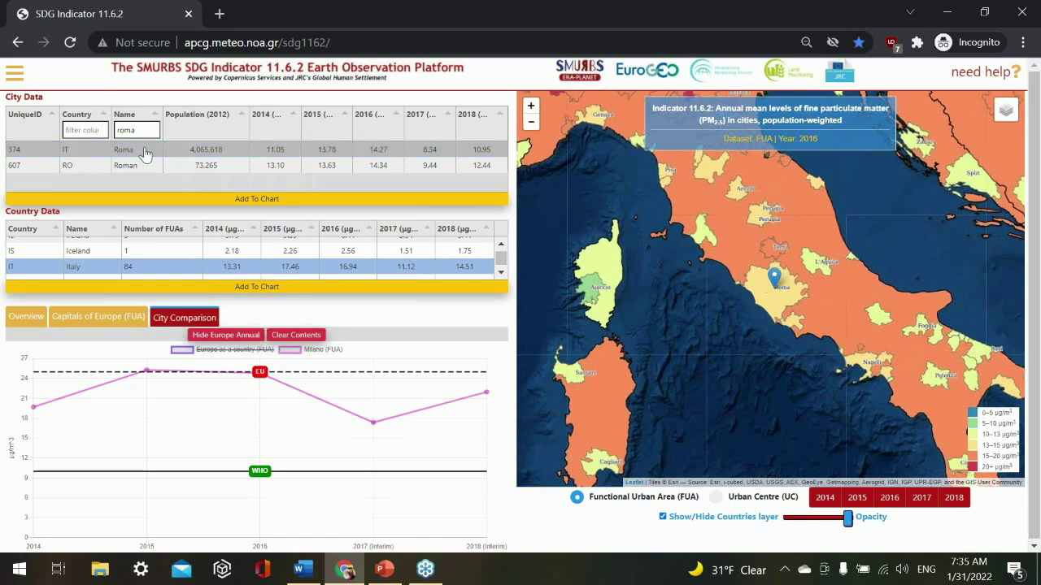
{"action": "left_click", "coordinate": [170, 202]}
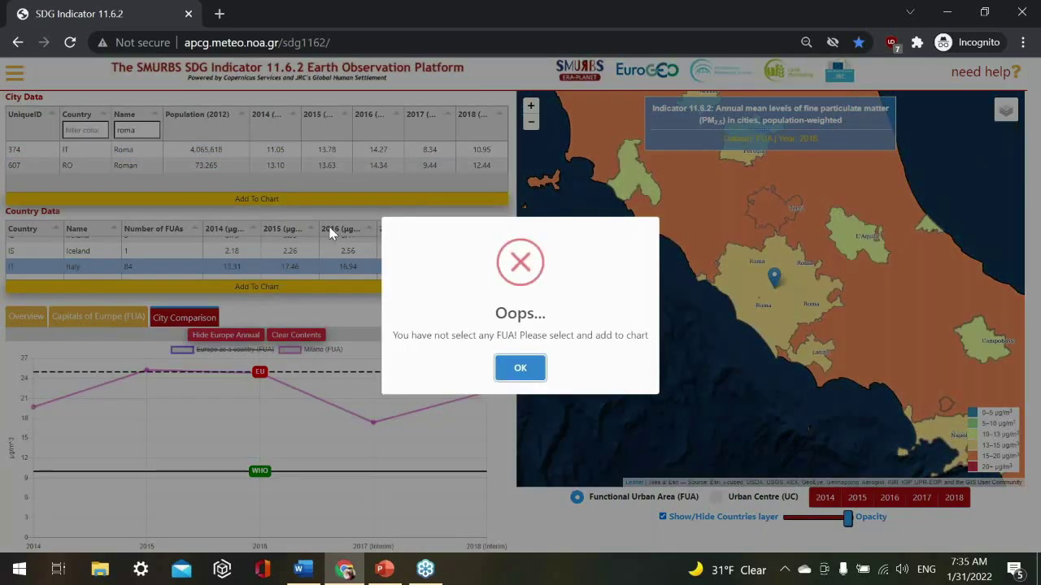
{"action": "left_click", "coordinate": [520, 367]}
{"action": "left_click", "coordinate": [204, 149]}
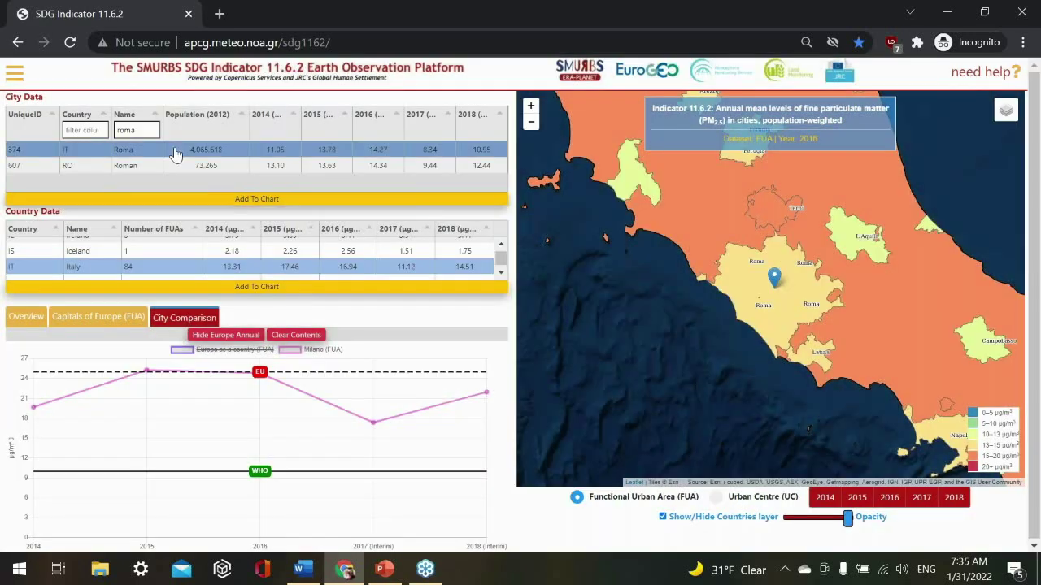
{"action": "left_click", "coordinate": [215, 198]}
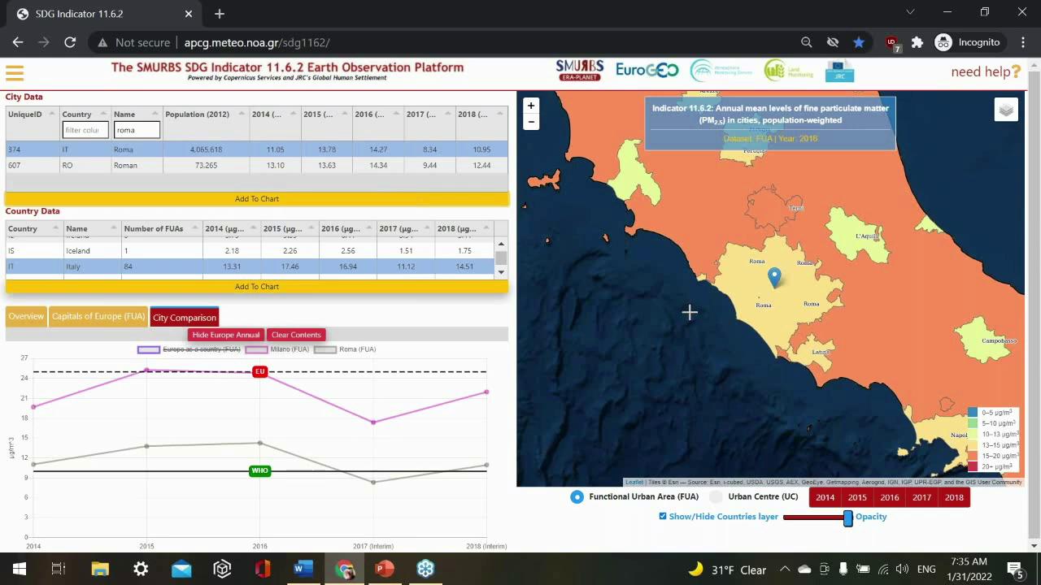
- Clear the added cities from the city comparison chart
{"action": "scroll", "coordinate": [690, 312], "scroll_direction": "down", "scroll_amount": 2}
{"action": "left_click_drag", "start_coordinate": [651, 280], "coordinate": [699, 360]}
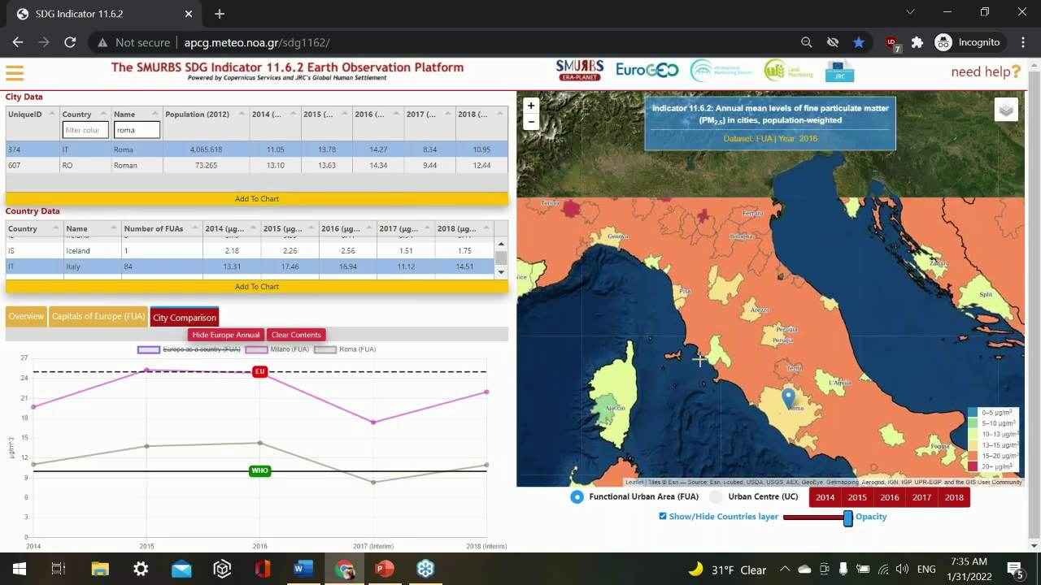
{"action": "scroll", "coordinate": [699, 360], "scroll_direction": "down", "scroll_amount": 1}
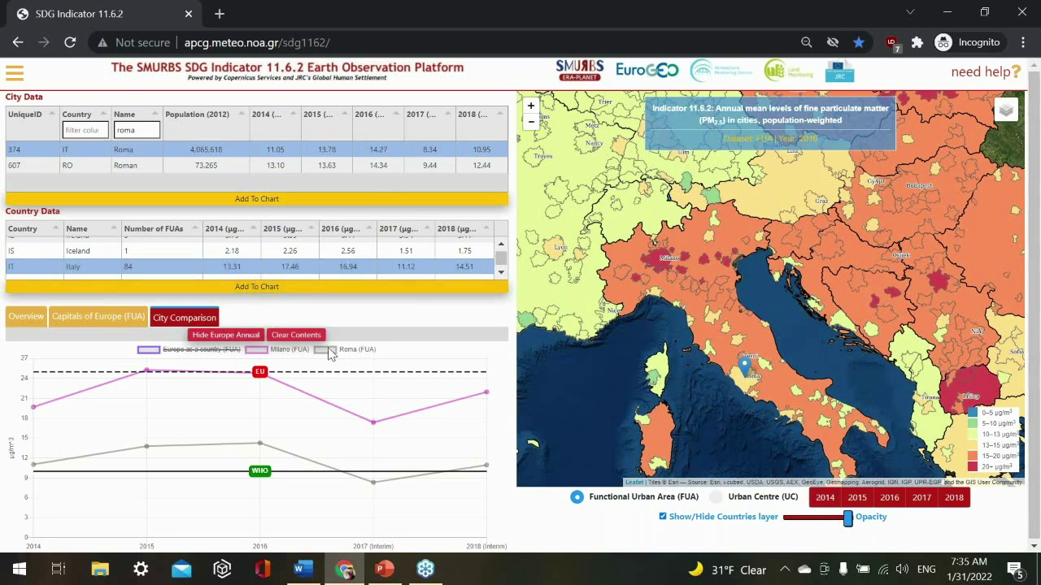
{"action": "left_click", "coordinate": [304, 337]}
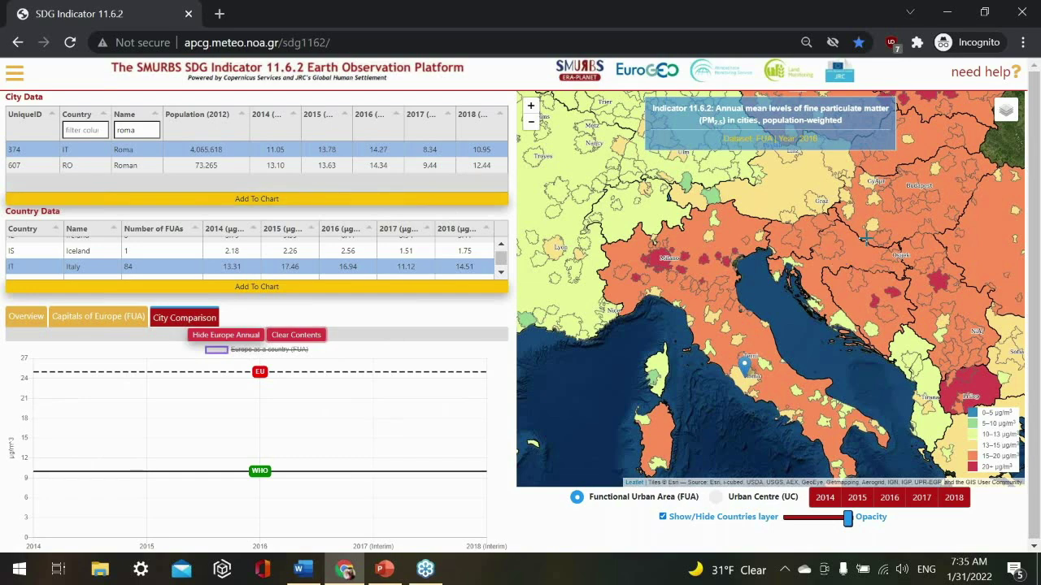
- Switch the city definition to Urban Centre (UC) and load its 2016 data
{"action": "left_click_drag", "start_coordinate": [807, 338], "coordinate": [794, 365]}
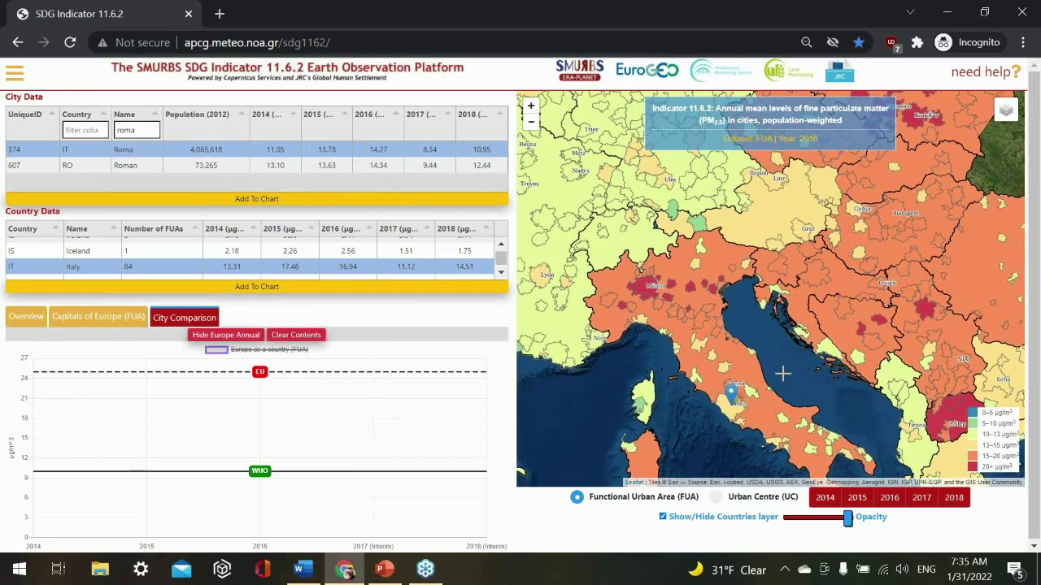
{"action": "scroll", "coordinate": [782, 373], "scroll_direction": "down", "scroll_amount": 1}
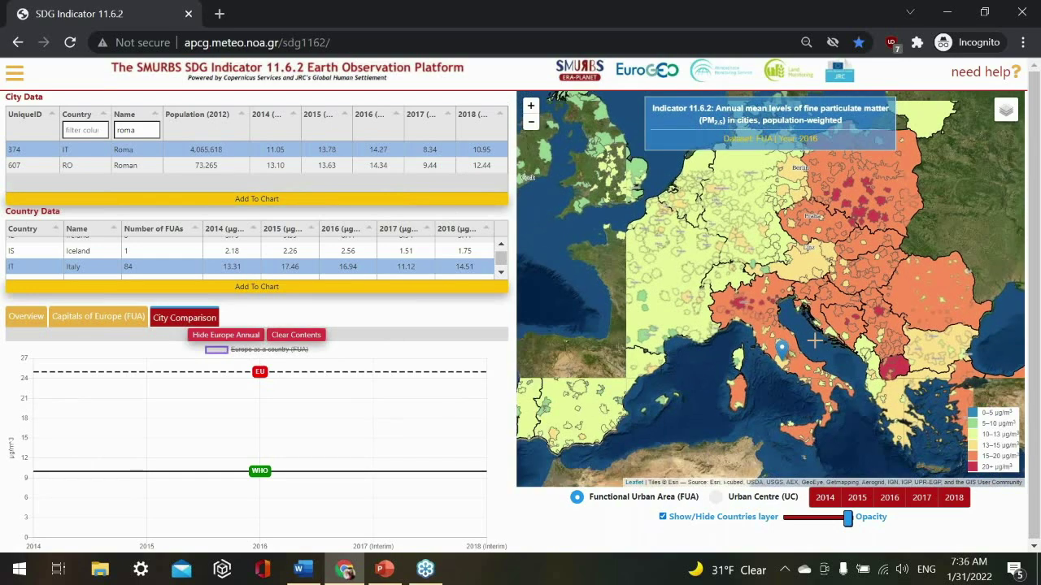
{"action": "left_click", "coordinate": [715, 498]}
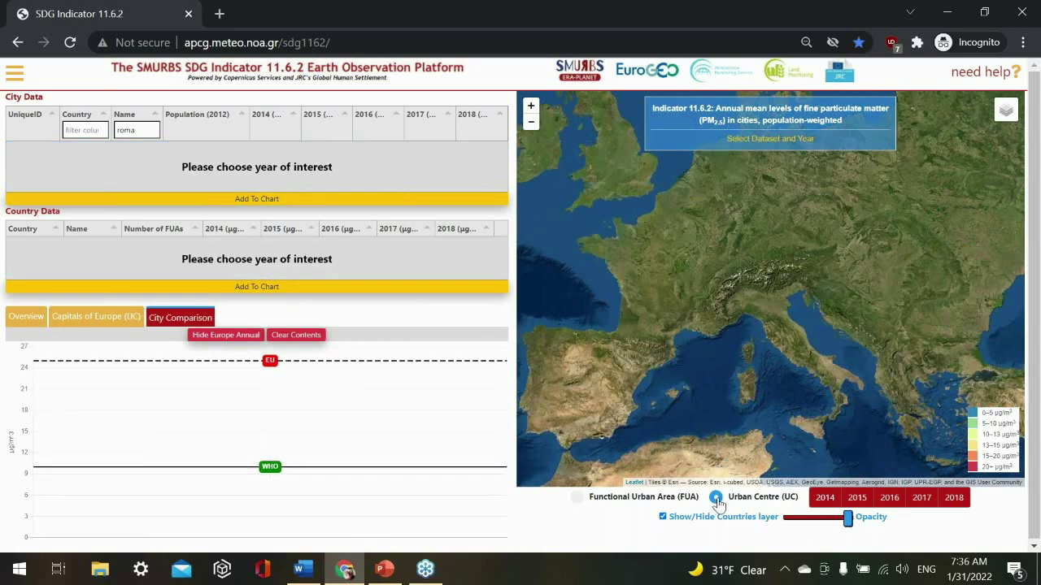
{"action": "left_click", "coordinate": [899, 503]}
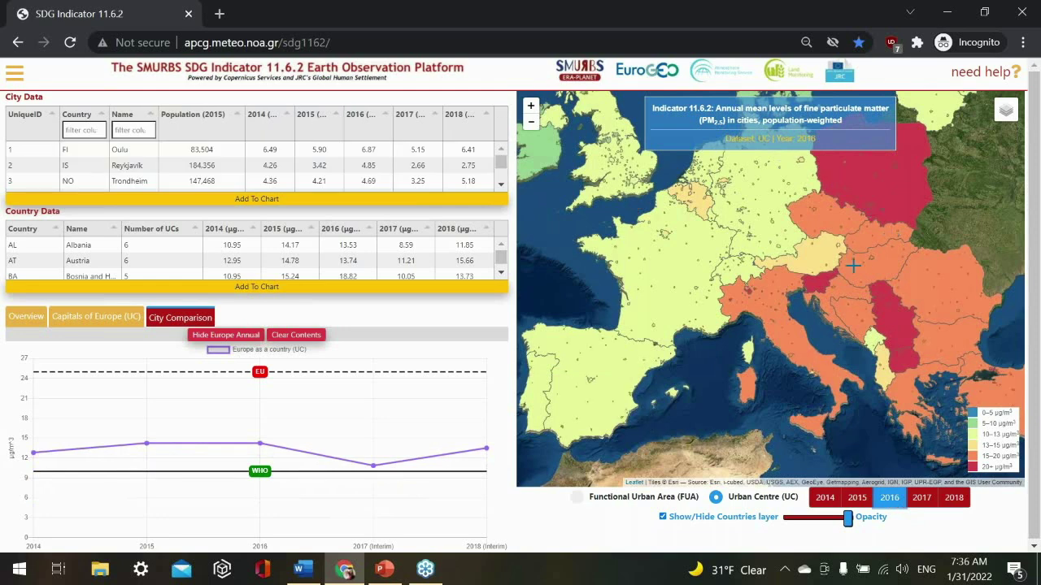
- Examine the 2016 Urban Centre PM2.5 map around Poland and across the whole of Europe
{"action": "left_click_drag", "start_coordinate": [852, 265], "coordinate": [777, 409]}
{"action": "scroll", "coordinate": [812, 303], "scroll_direction": "up", "scroll_amount": 2}
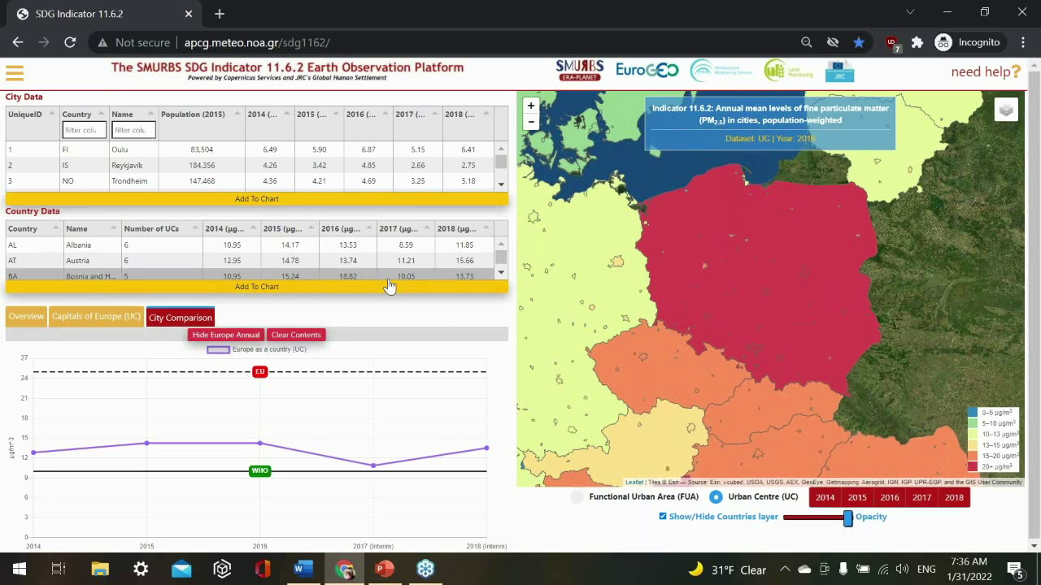
{"action": "left_click_drag", "start_coordinate": [727, 314], "coordinate": [755, 299]}
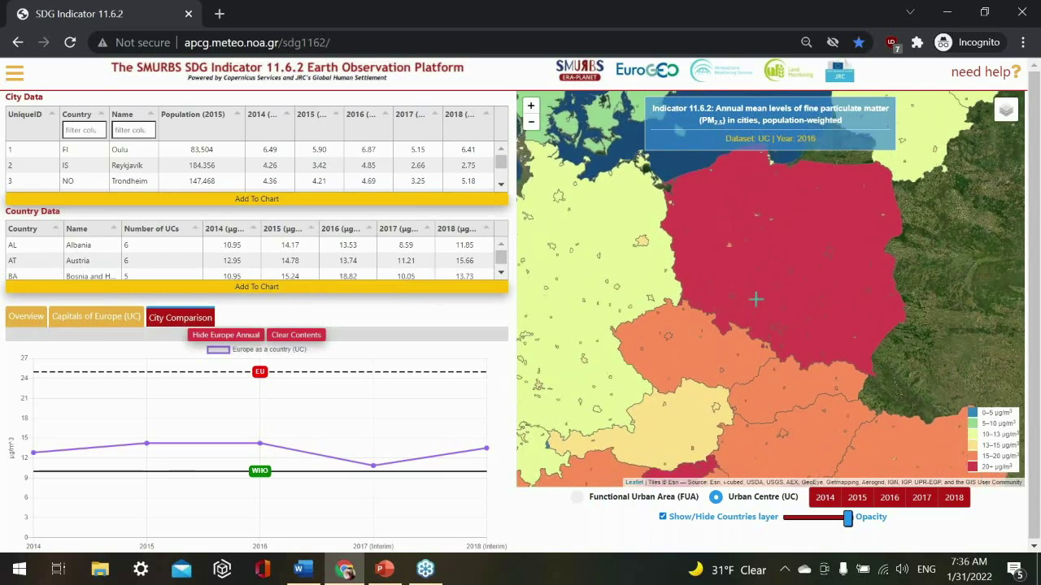
{"action": "scroll", "coordinate": [755, 300], "scroll_direction": "down", "scroll_amount": 2}
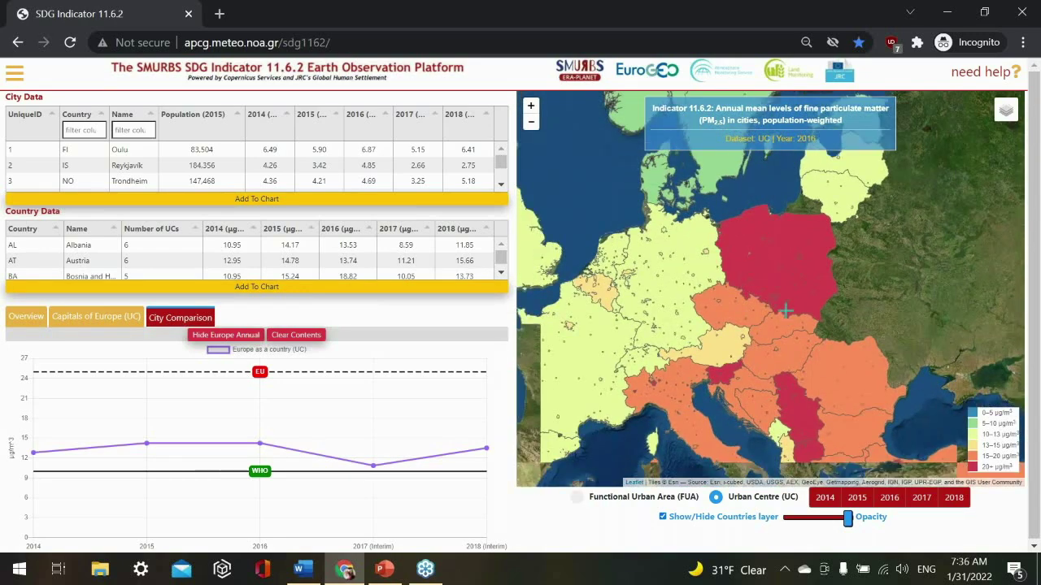
{"action": "scroll", "coordinate": [785, 311], "scroll_direction": "down", "scroll_amount": 2}
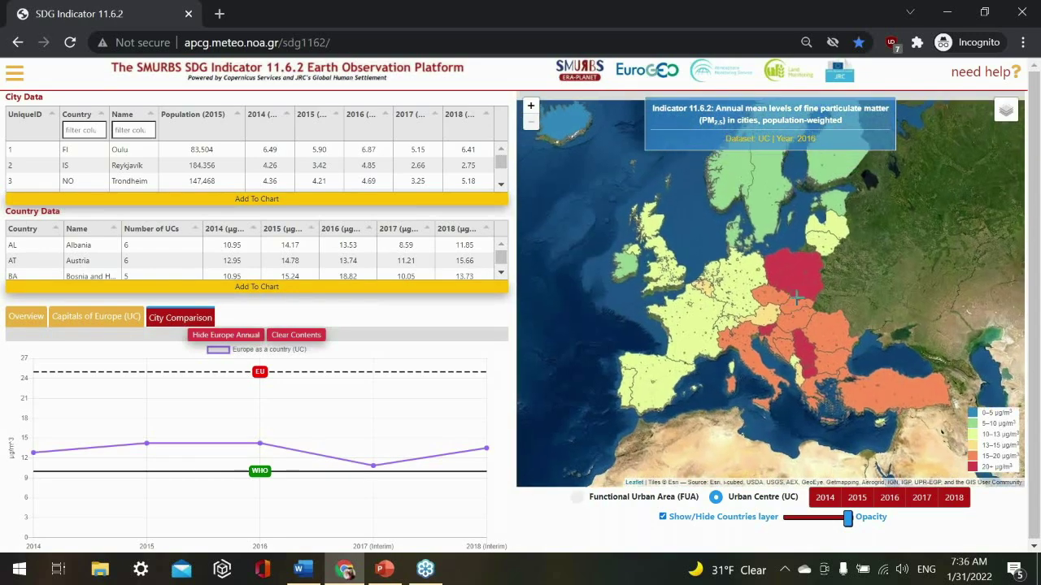
{"action": "left_click_drag", "start_coordinate": [797, 297], "coordinate": [784, 322]}
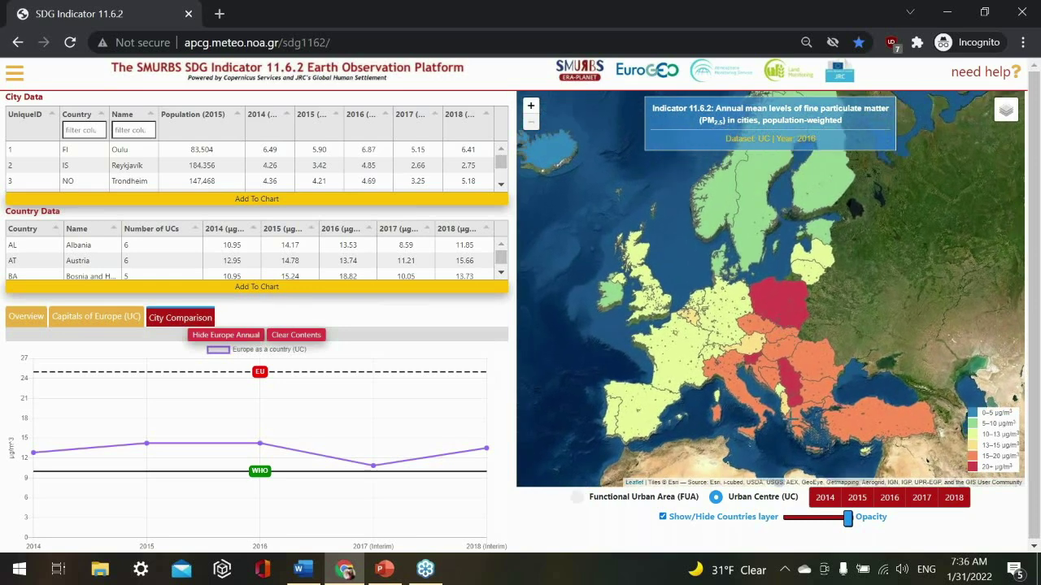
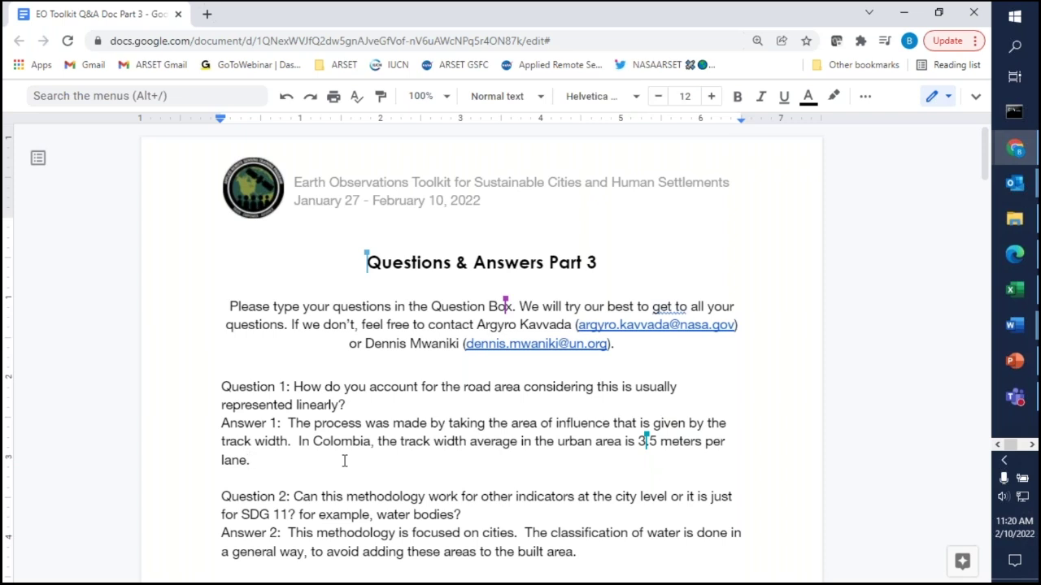
- Review Questions 1 and 2 with their answers in the Questions & Answers Part 3 document in Google Docs
{"action": "scroll", "coordinate": [344, 461], "scroll_direction": "down", "scroll_amount": 1}
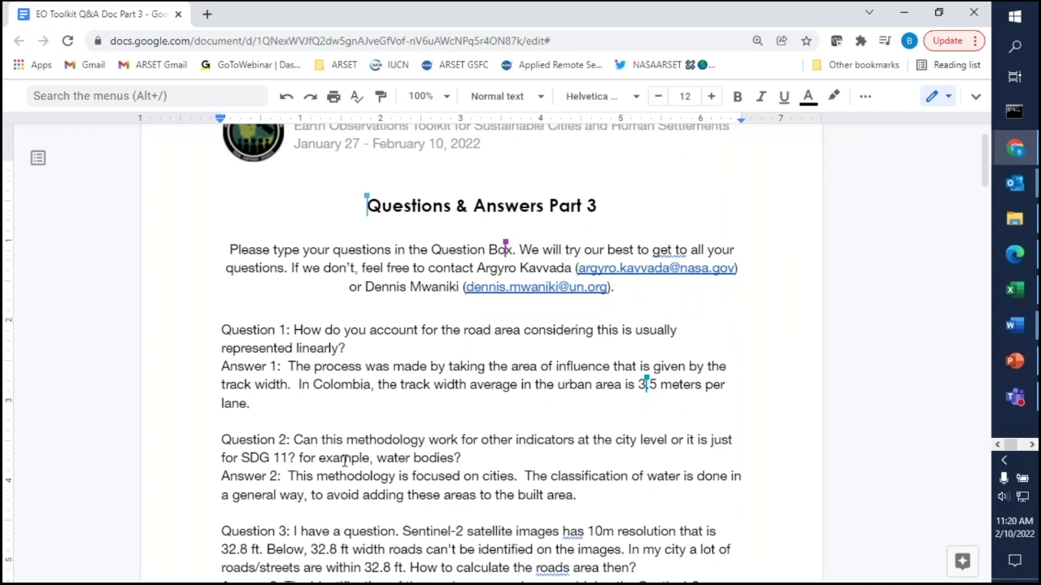
{"action": "scroll", "coordinate": [344, 461], "scroll_direction": "down", "scroll_amount": 1}
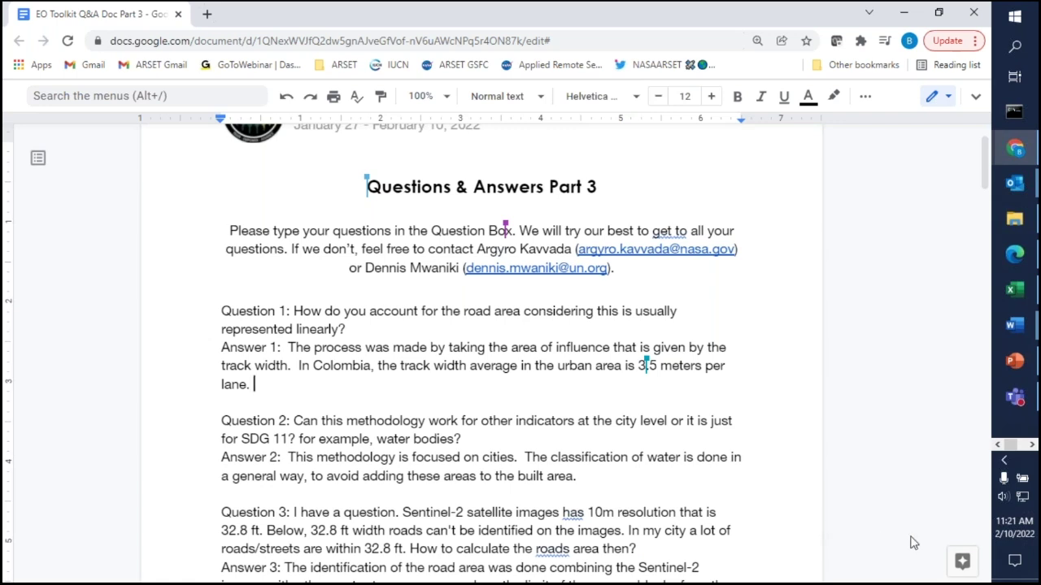
{"action": "left_click", "coordinate": [1005, 498]}
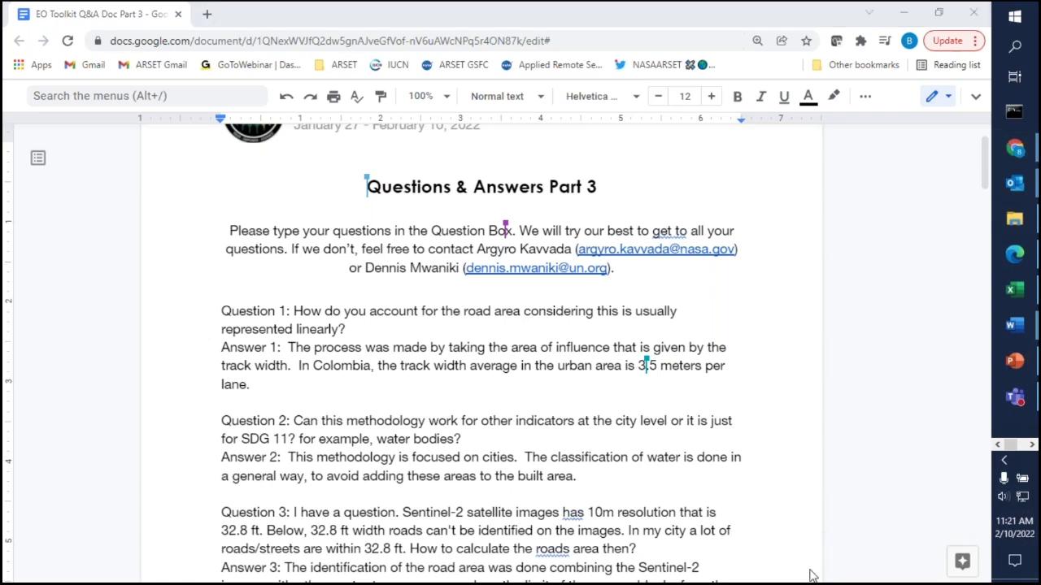
{"action": "left_click", "coordinate": [428, 390]}
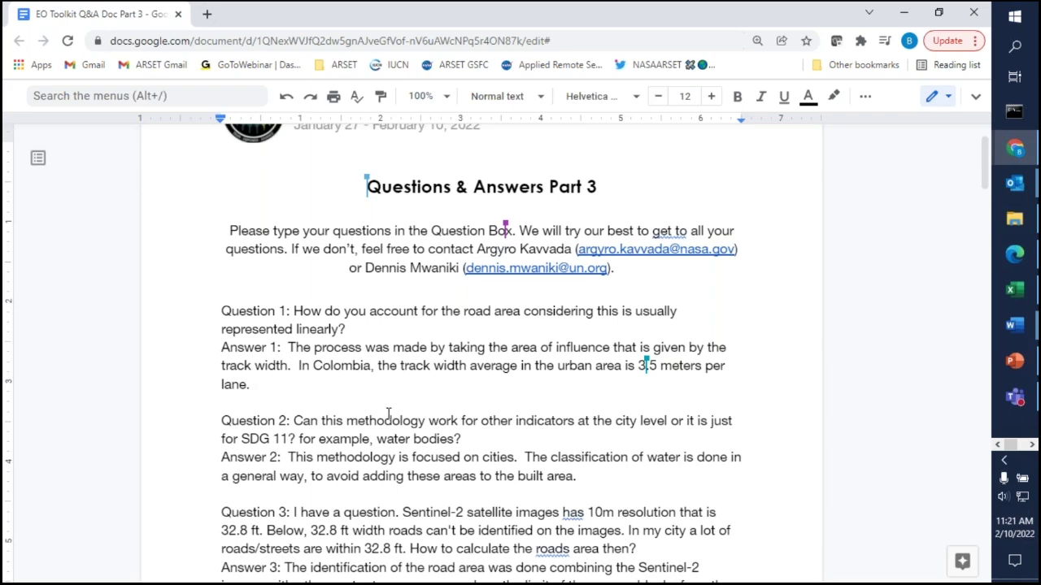
{"action": "scroll", "coordinate": [387, 415], "scroll_direction": "down", "scroll_amount": 2}
{"action": "scroll", "coordinate": [387, 416], "scroll_direction": "down", "scroll_amount": 1}
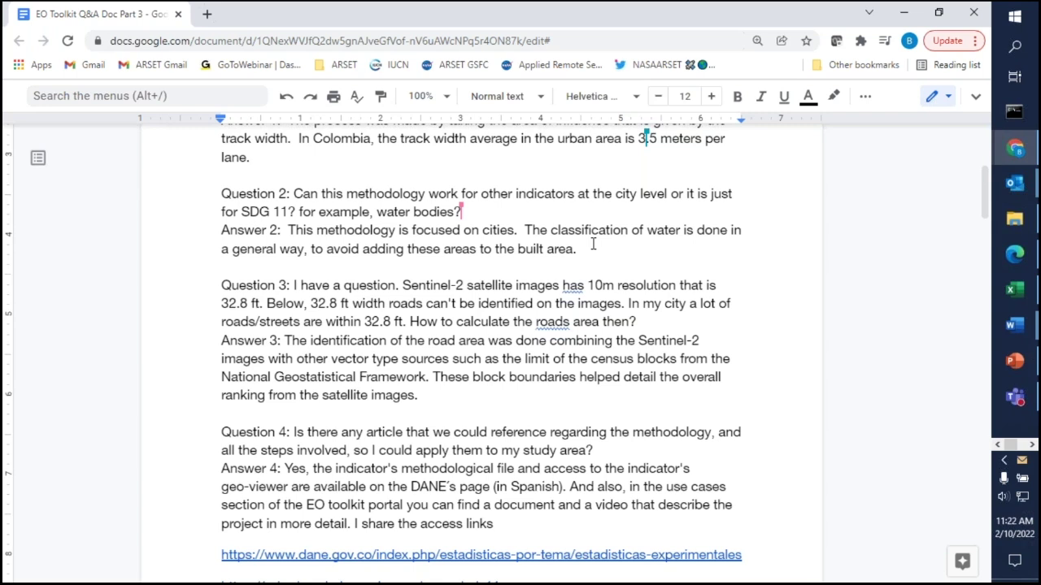
- Read through Questions 3 and 4 and their answers on road area calculation and methodology references
{"action": "left_click", "coordinate": [593, 244]}
{"action": "left_click", "coordinate": [472, 398]}
{"action": "scroll", "coordinate": [463, 396], "scroll_direction": "down", "scroll_amount": 1}
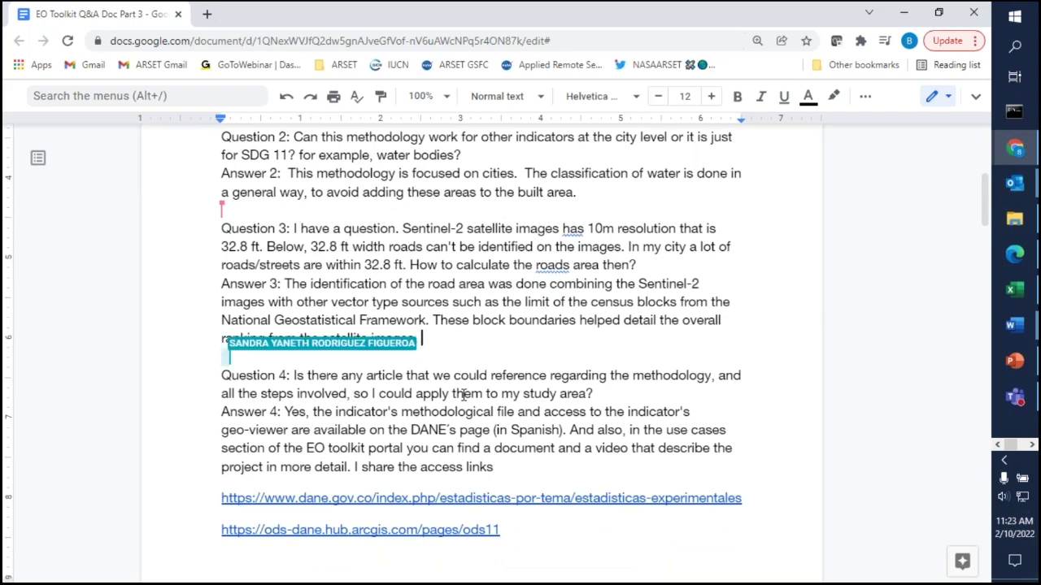
{"action": "scroll", "coordinate": [463, 396], "scroll_direction": "down", "scroll_amount": 1}
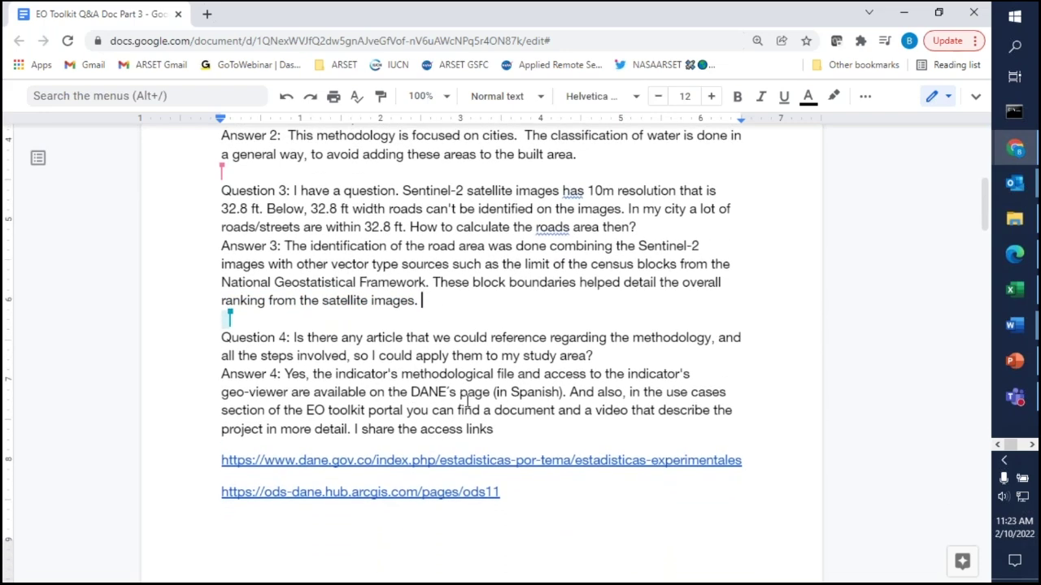
{"action": "scroll", "coordinate": [582, 511], "scroll_direction": "down", "scroll_amount": 1}
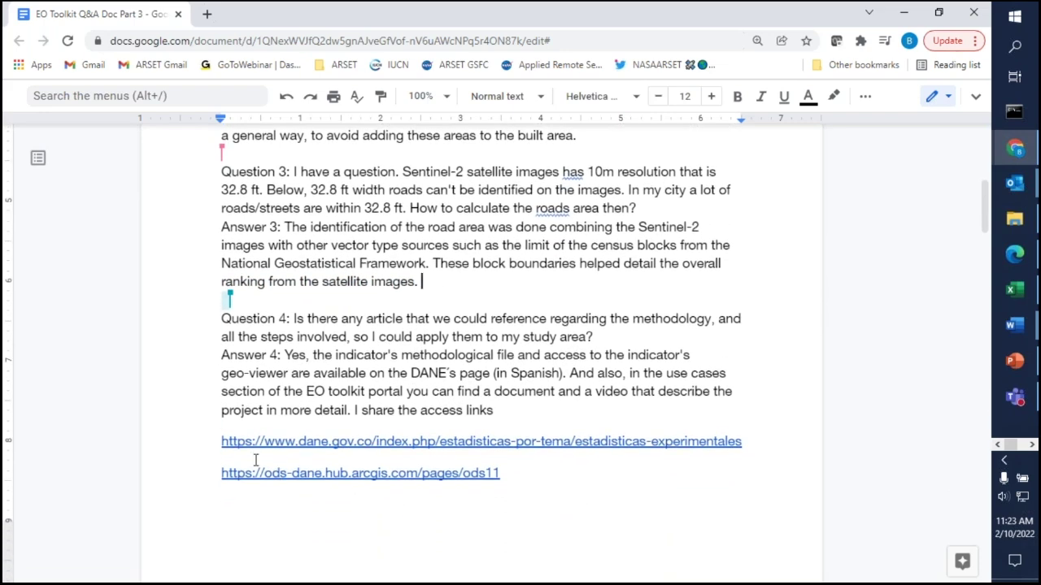
- Highlight the two DANE access links in Answer 4 and the Colombia use case link that follows them
{"action": "left_click_drag", "start_coordinate": [222, 442], "coordinate": [542, 479]}
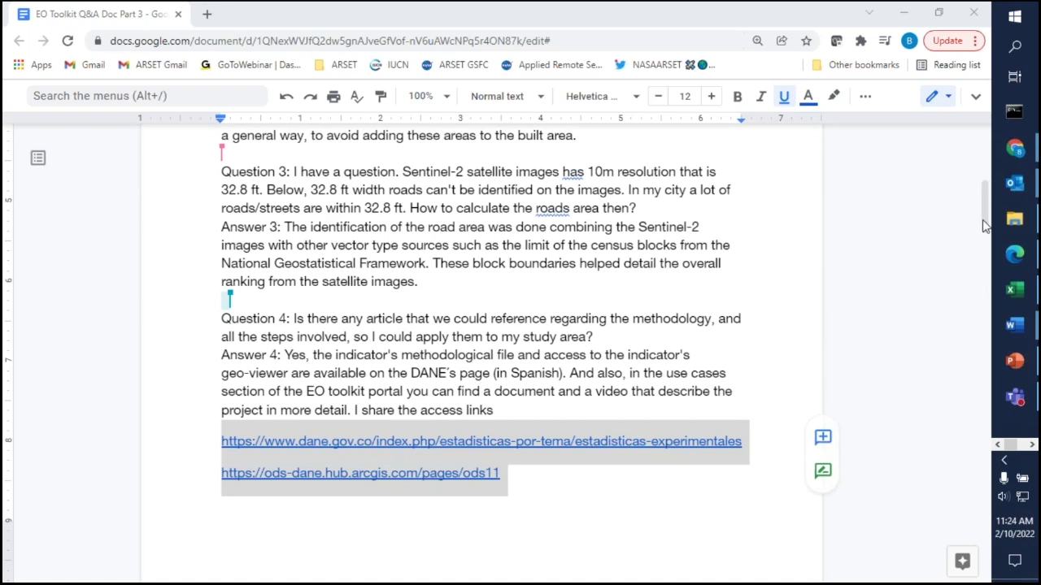
{"action": "left_click", "coordinate": [626, 514]}
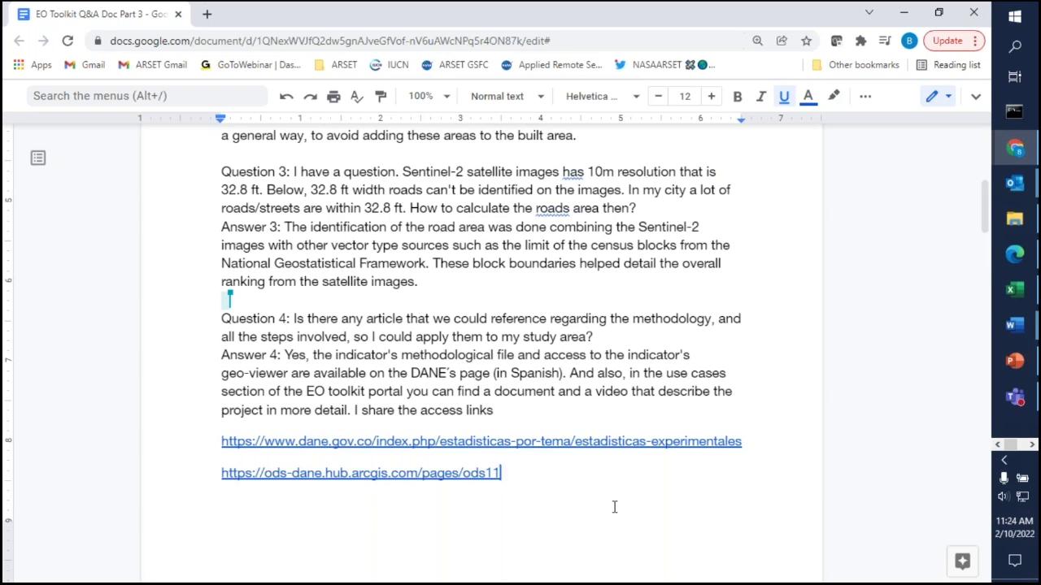
{"action": "scroll", "coordinate": [614, 507], "scroll_direction": "down", "scroll_amount": 1}
{"action": "scroll", "coordinate": [615, 507], "scroll_direction": "down", "scroll_amount": 2}
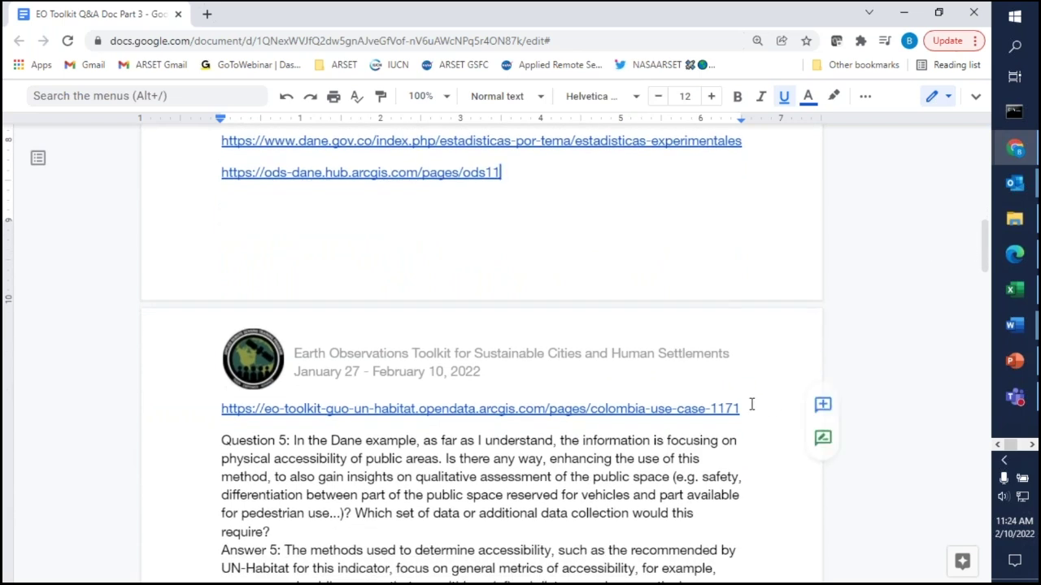
{"action": "left_click_drag", "start_coordinate": [748, 405], "coordinate": [440, 399]}
{"action": "left_click_drag", "start_coordinate": [225, 404], "coordinate": [743, 409]}
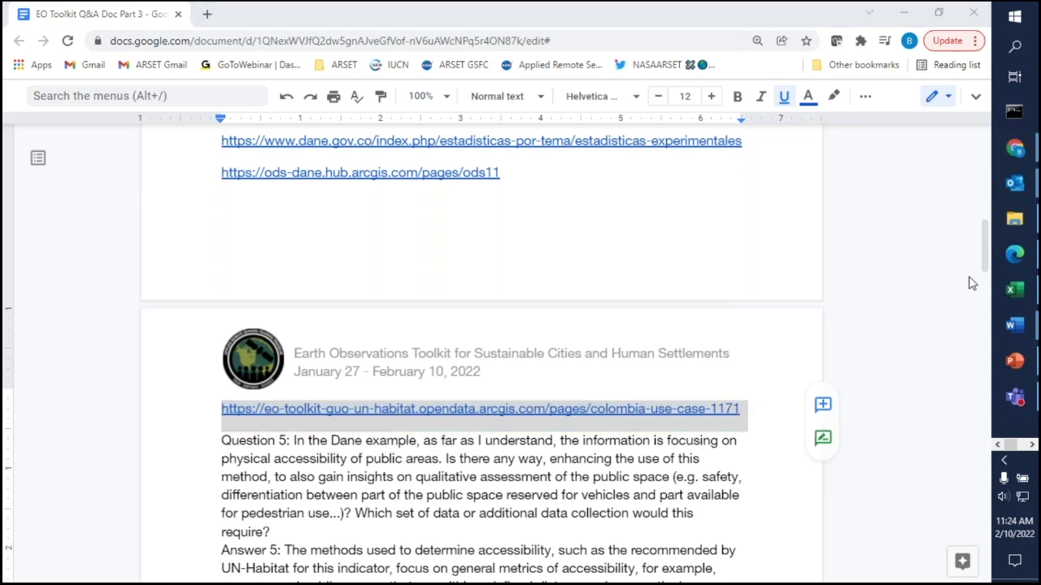
{"action": "left_click", "coordinate": [601, 478]}
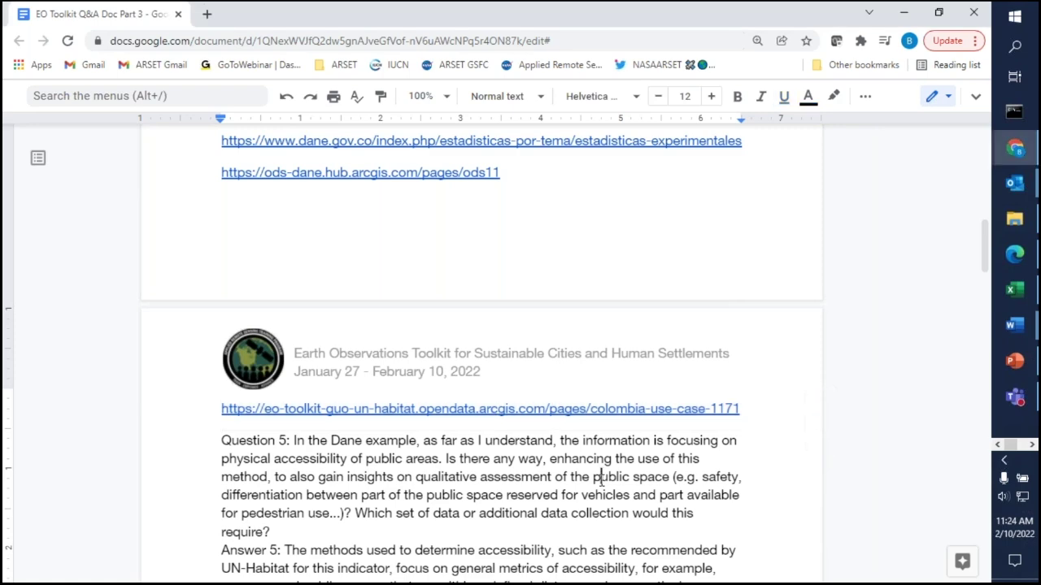
- Read Question 5 and its answer on the accessibility of public spaces
{"action": "scroll", "coordinate": [602, 480], "scroll_direction": "down", "scroll_amount": 2}
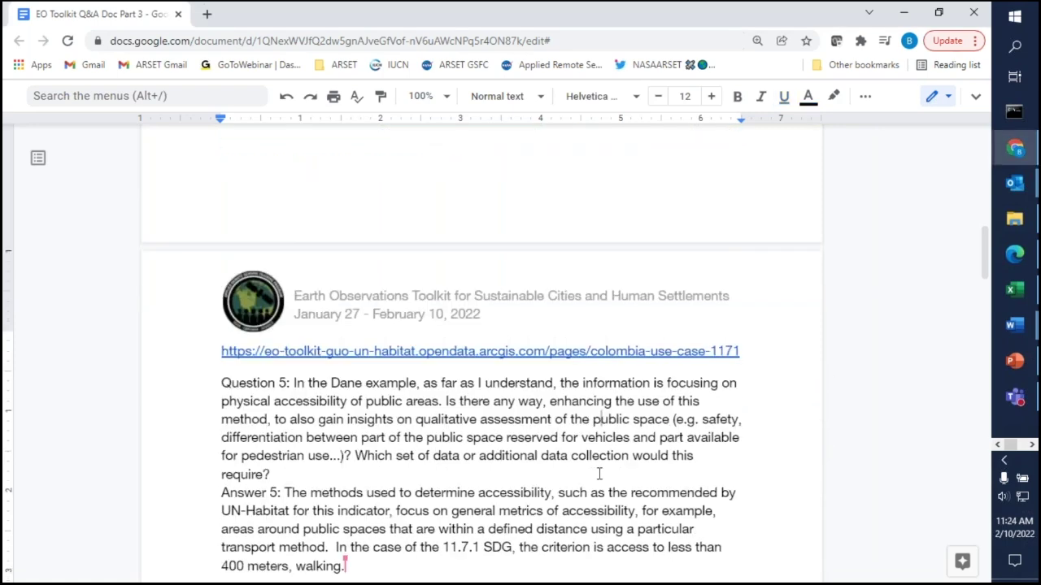
{"action": "scroll", "coordinate": [599, 474], "scroll_direction": "down", "scroll_amount": 1}
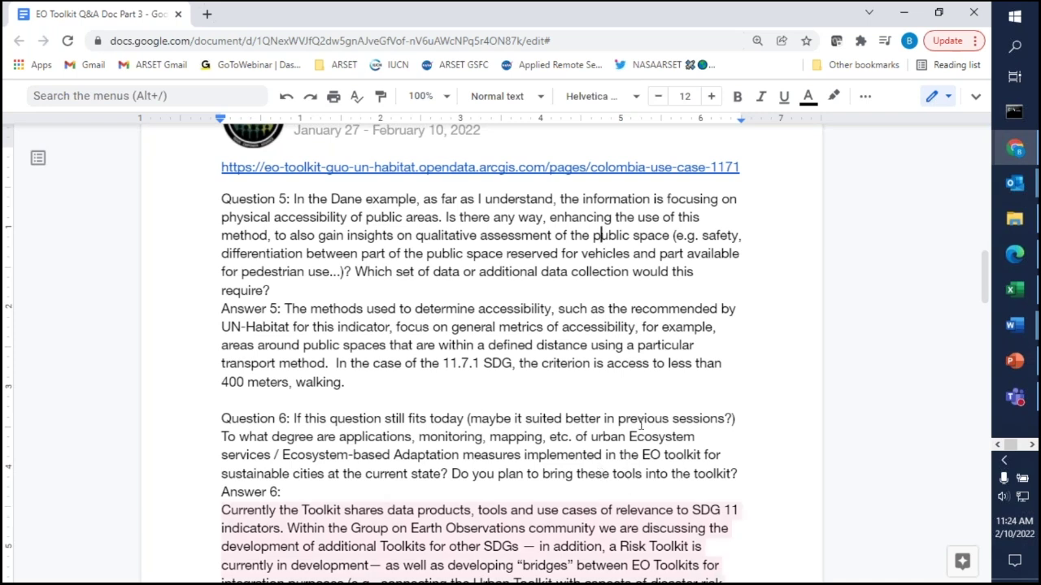
{"action": "left_click", "coordinate": [563, 403]}
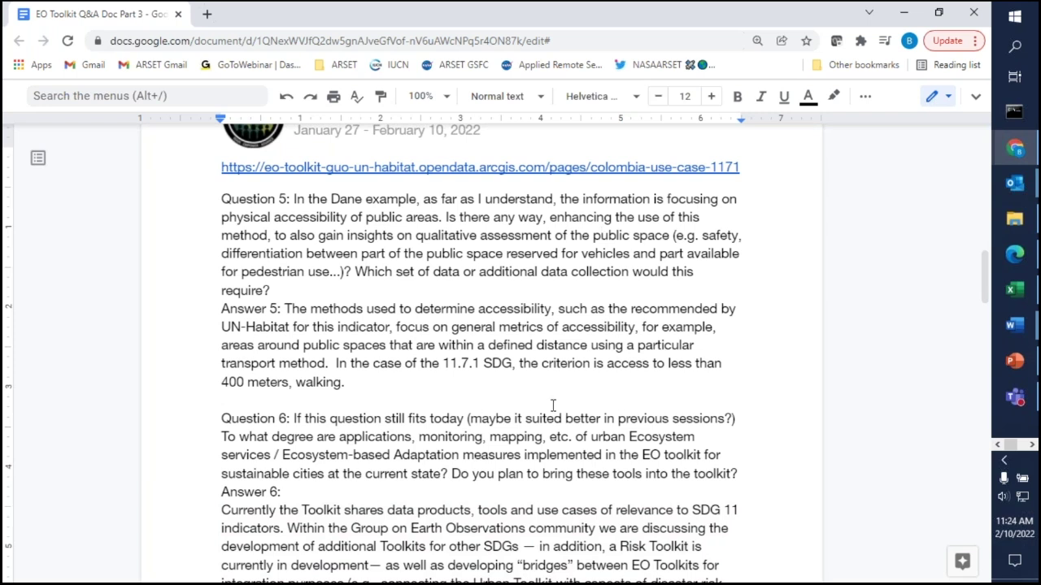
{"action": "left_click", "coordinate": [376, 382]}
{"action": "scroll", "coordinate": [377, 382], "scroll_direction": "down", "scroll_amount": 1}
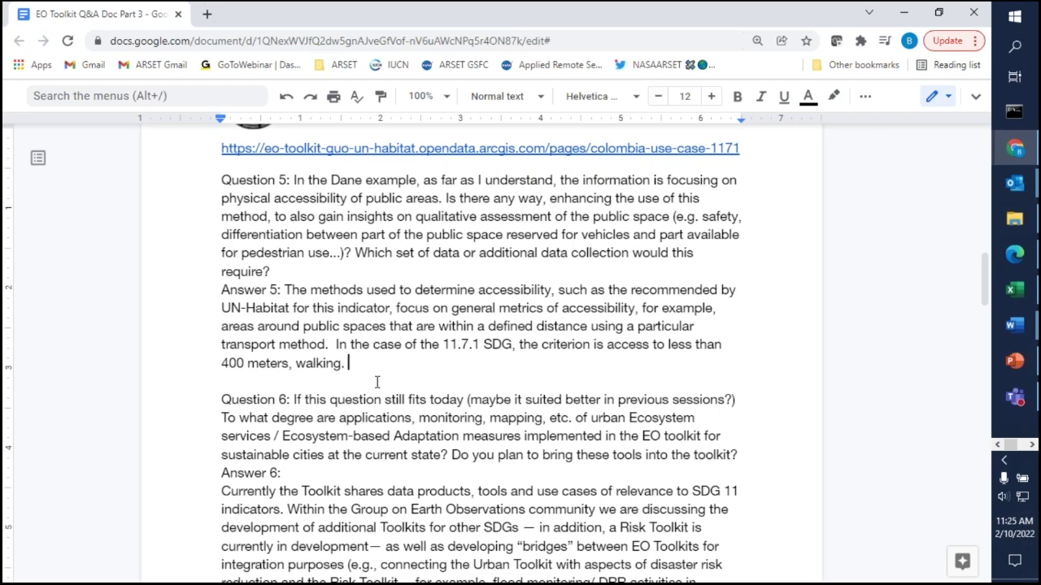
{"action": "scroll", "coordinate": [376, 382], "scroll_direction": "up", "scroll_amount": 3}
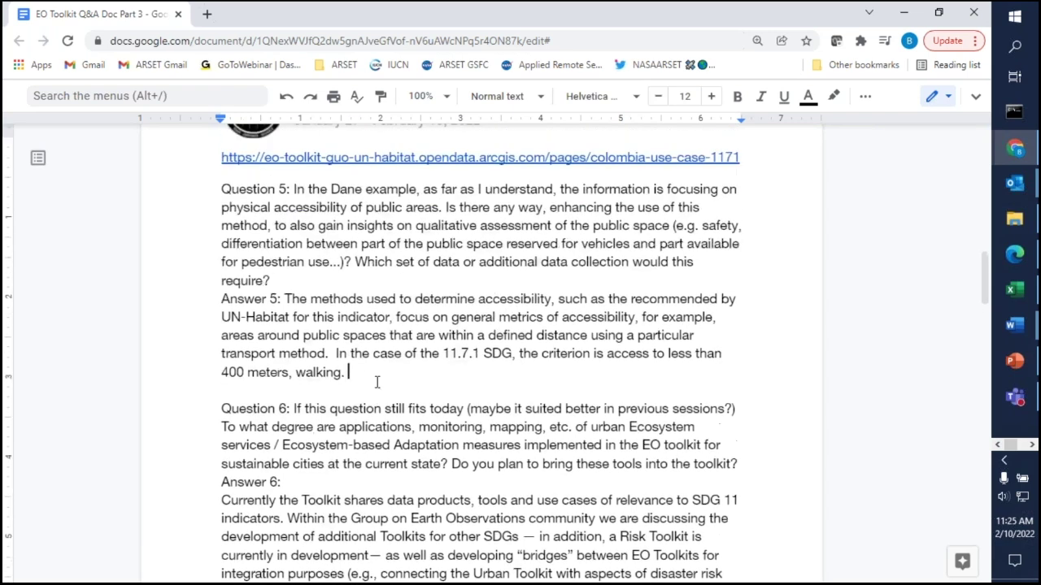
{"action": "scroll", "coordinate": [376, 382], "scroll_direction": "up", "scroll_amount": 1}
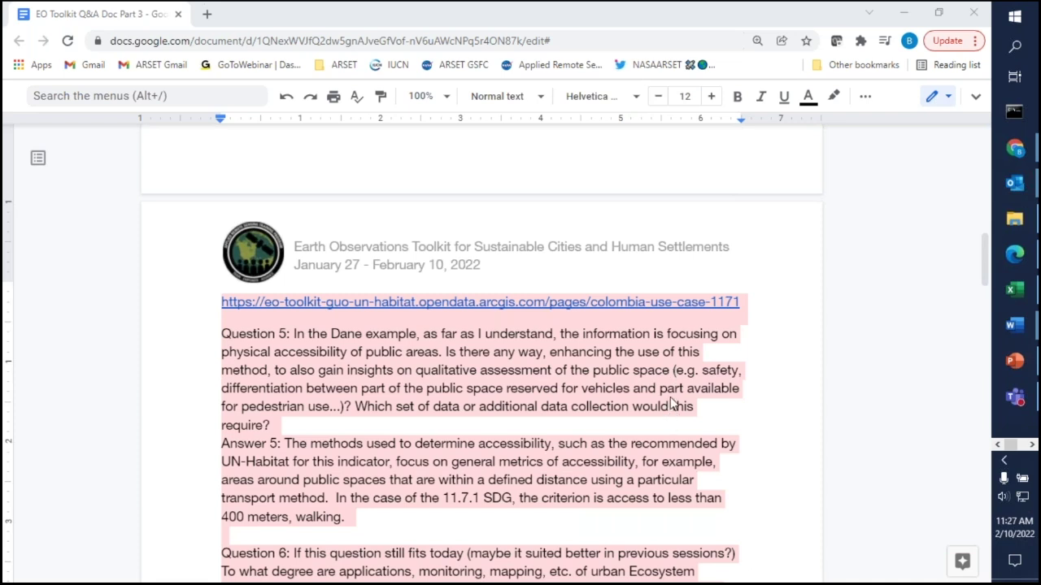
- Read Question 6 and its answer on ecosystem services and additional toolkits
{"action": "scroll", "coordinate": [672, 404], "scroll_direction": "down", "scroll_amount": 5}
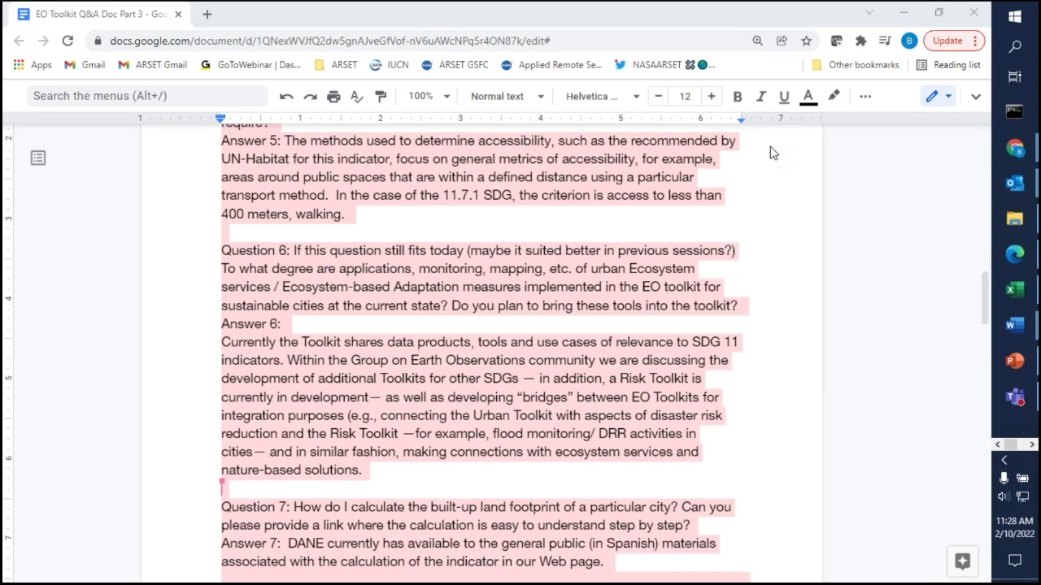
{"action": "scroll", "coordinate": [748, 427], "scroll_direction": "down", "scroll_amount": 2}
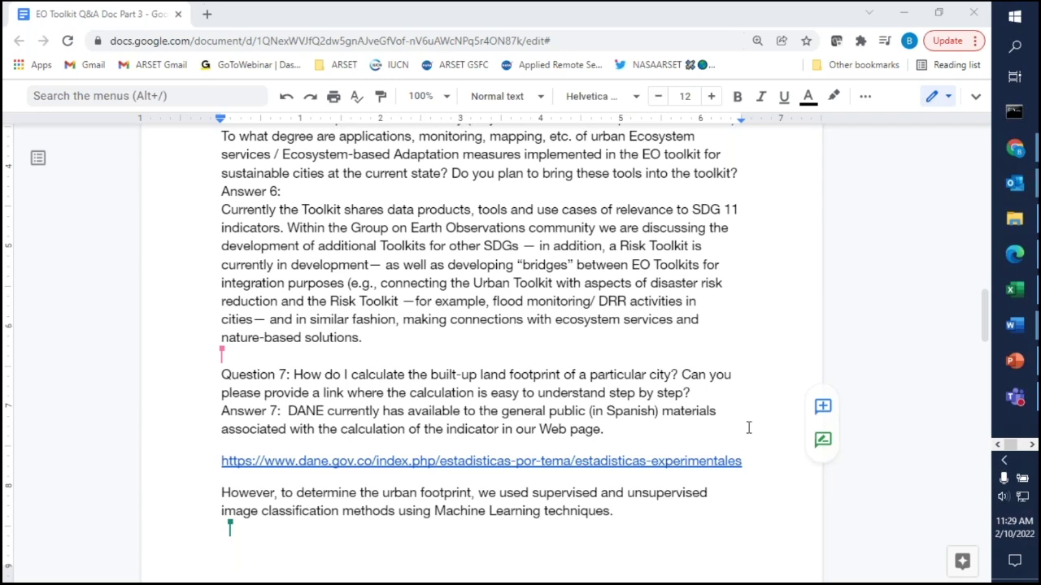
{"action": "scroll", "coordinate": [582, 414], "scroll_direction": "up", "scroll_amount": 1}
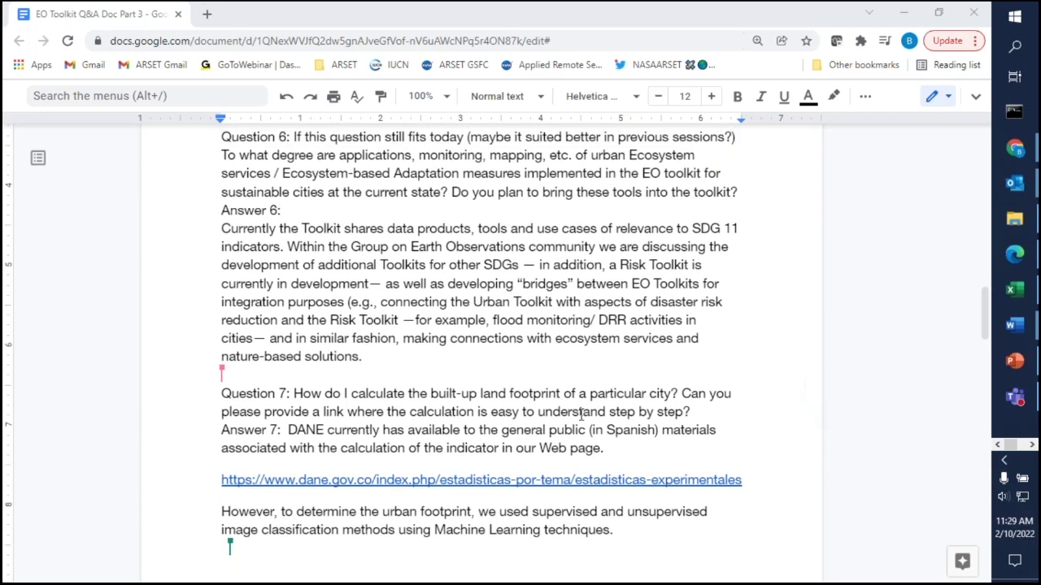
{"action": "left_click", "coordinate": [389, 359]}
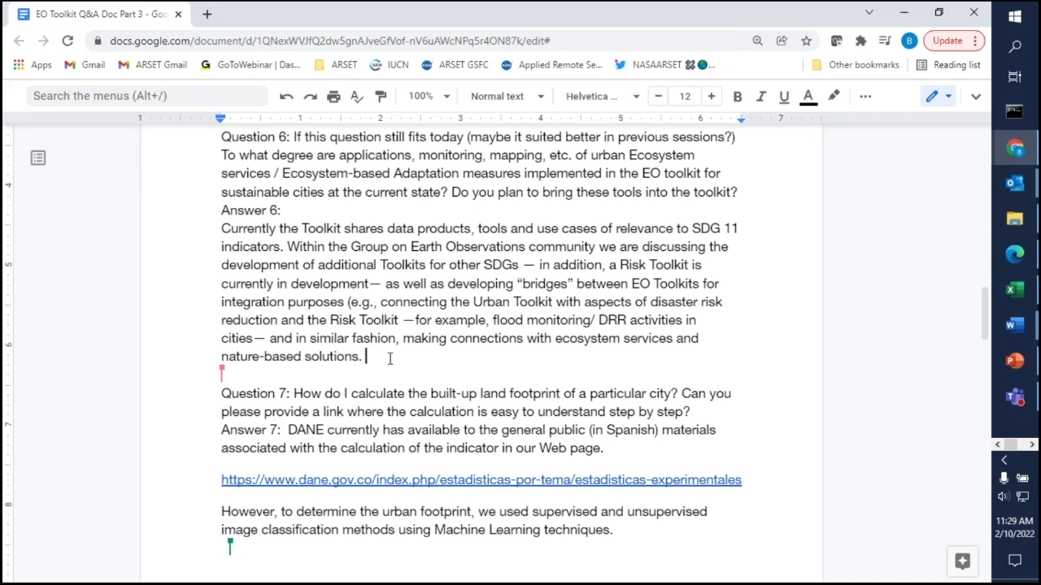
- Highlight the DANE materials sentence and its link in Answer 7, and close the meeting reminder
{"action": "scroll", "coordinate": [390, 359], "scroll_direction": "down", "scroll_amount": 3}
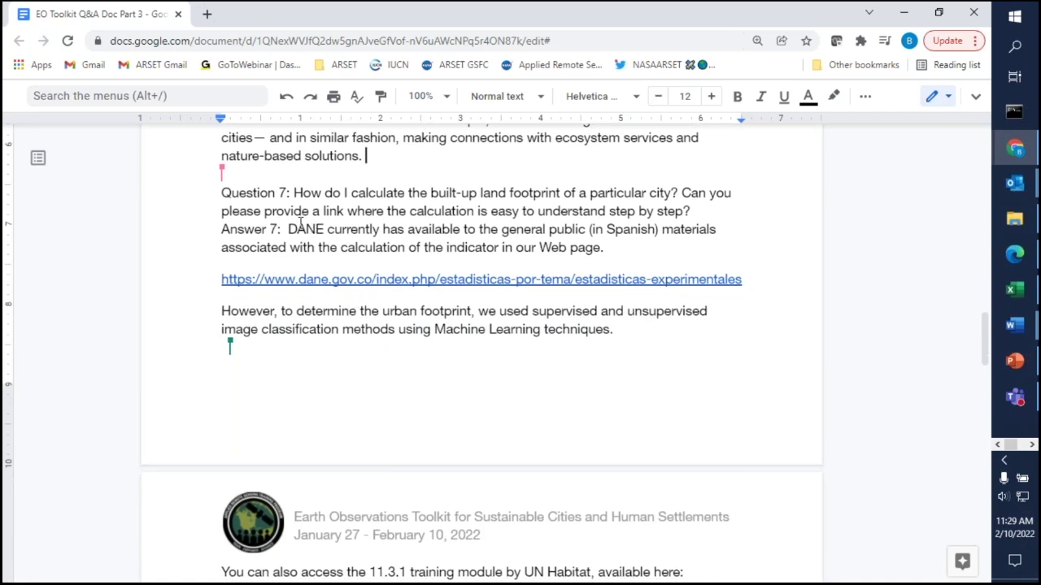
{"action": "left_click_drag", "start_coordinate": [289, 228], "coordinate": [746, 291]}
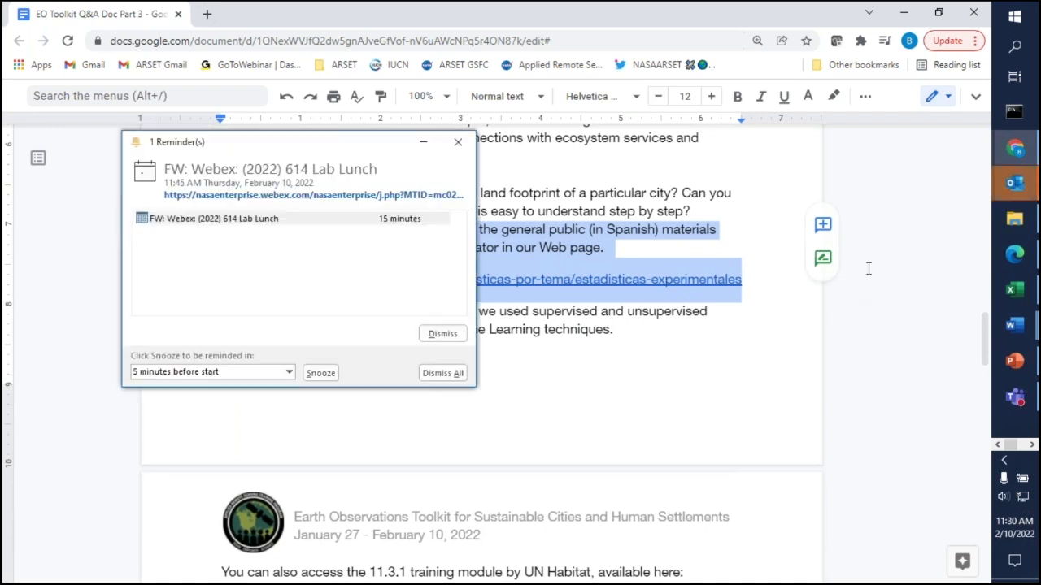
{"action": "key", "text": "Escape"}
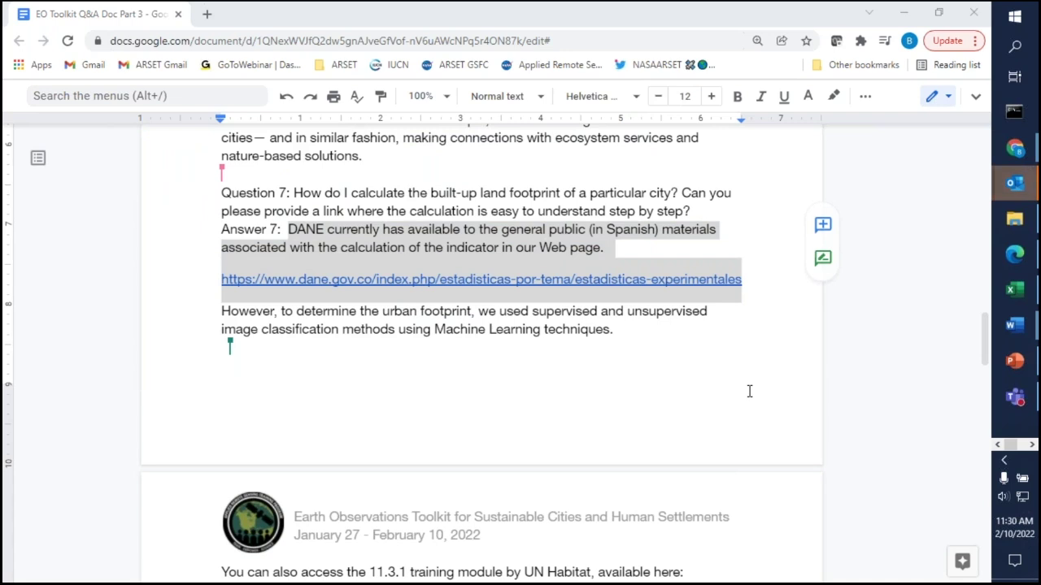
{"action": "left_click", "coordinate": [226, 348]}
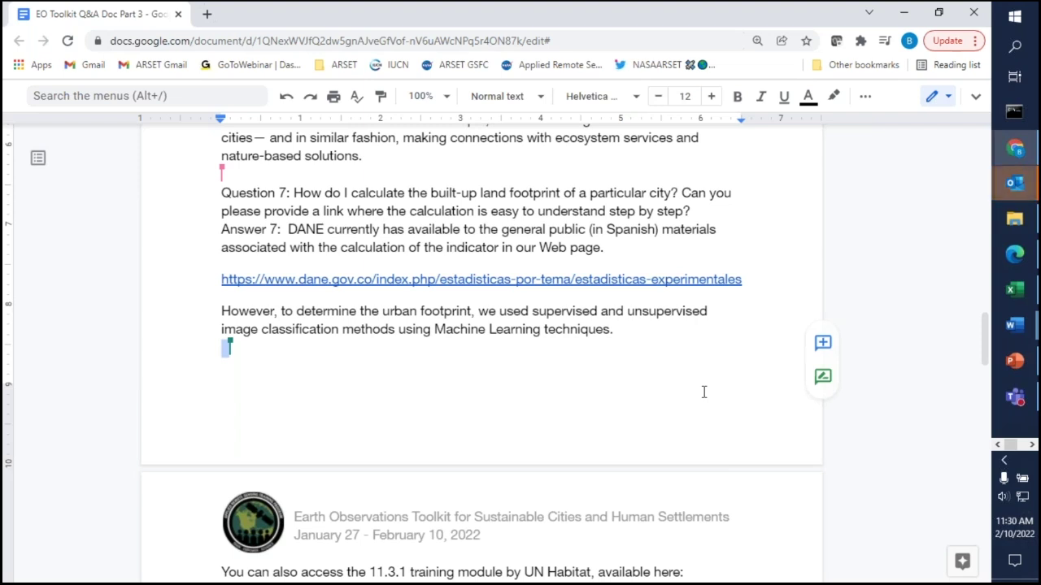
- Highlight the sentence in Answer 7 about the UN Habitat 11.3.1 training module together with its PDF link
{"action": "scroll", "coordinate": [704, 391], "scroll_direction": "down", "scroll_amount": 1}
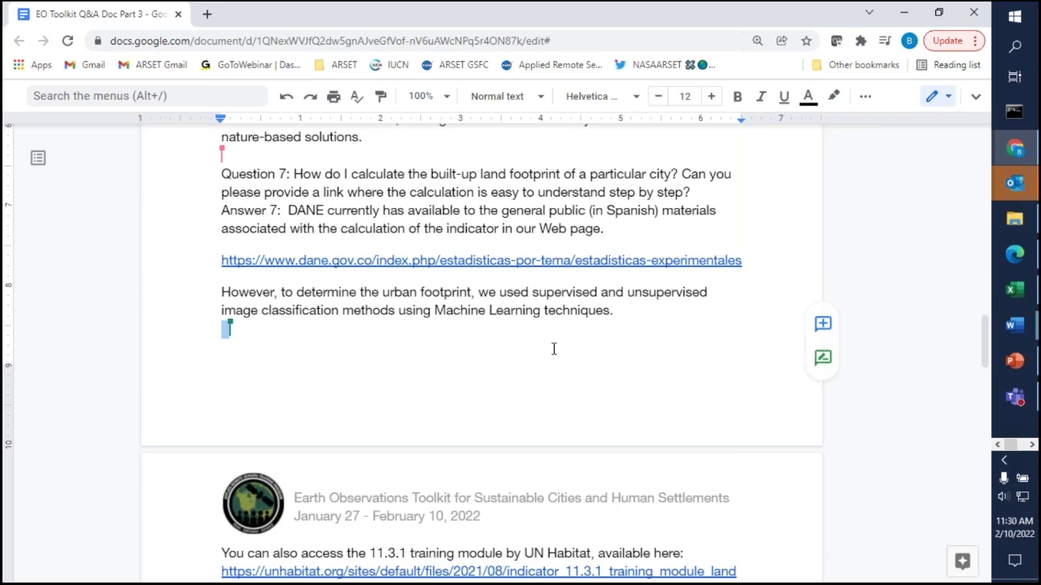
{"action": "scroll", "coordinate": [554, 349], "scroll_direction": "up", "scroll_amount": 1}
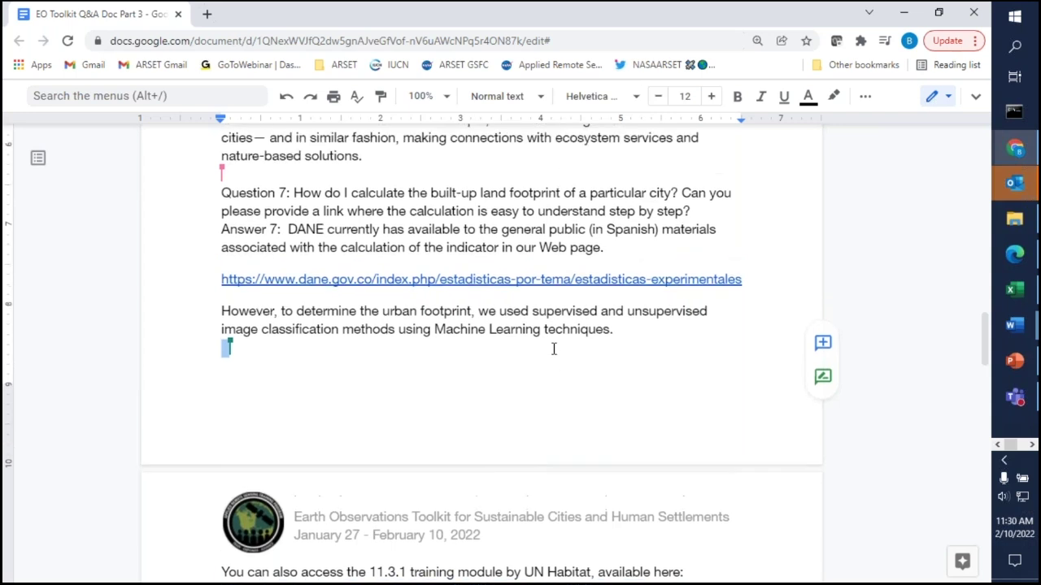
{"action": "scroll", "coordinate": [554, 348], "scroll_direction": "down", "scroll_amount": 2}
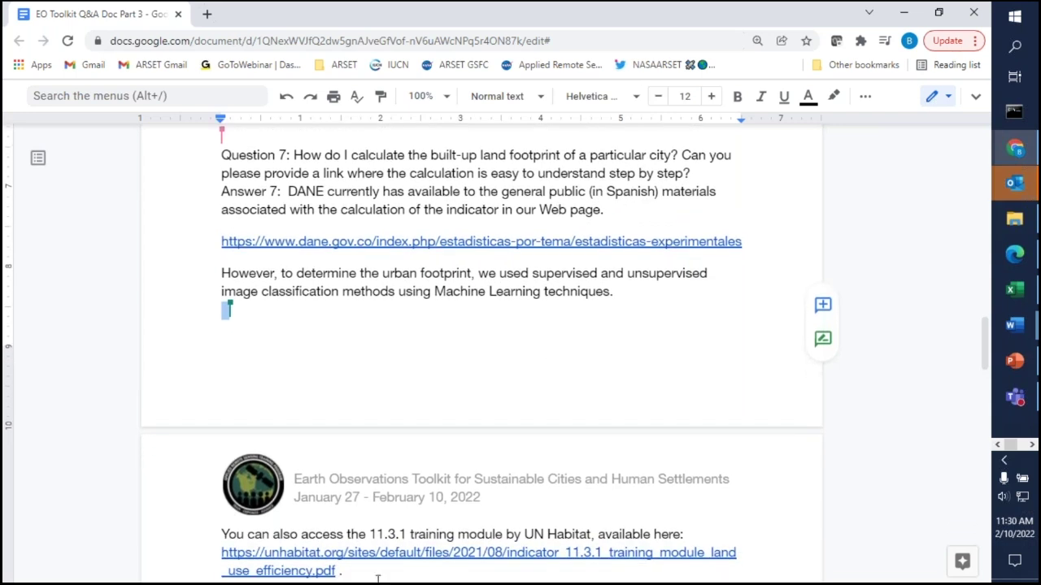
{"action": "left_click", "coordinate": [337, 571]}
{"action": "left_click", "coordinate": [209, 527], "text": "shift"}
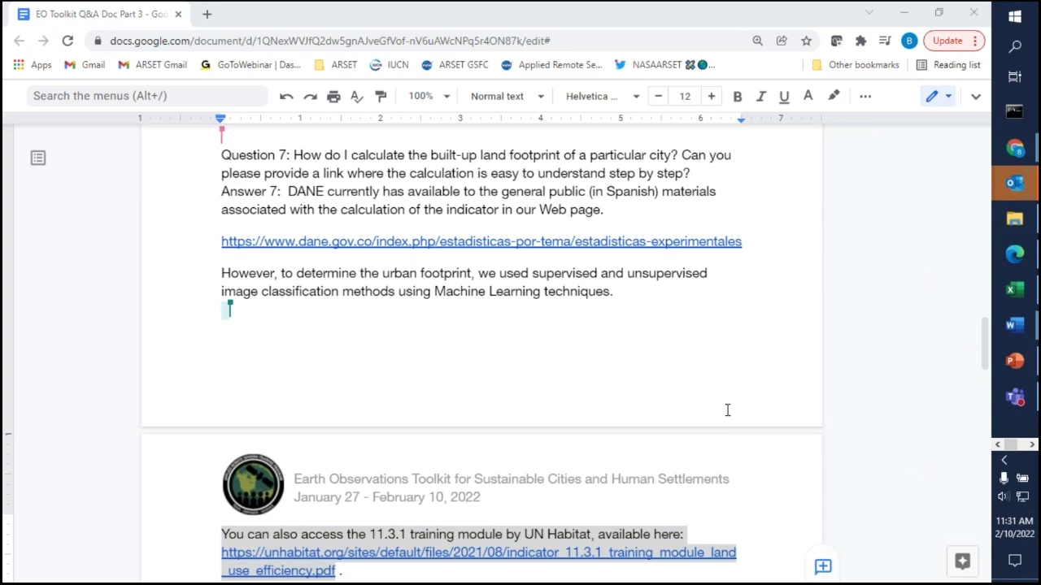
{"action": "left_click", "coordinate": [645, 388]}
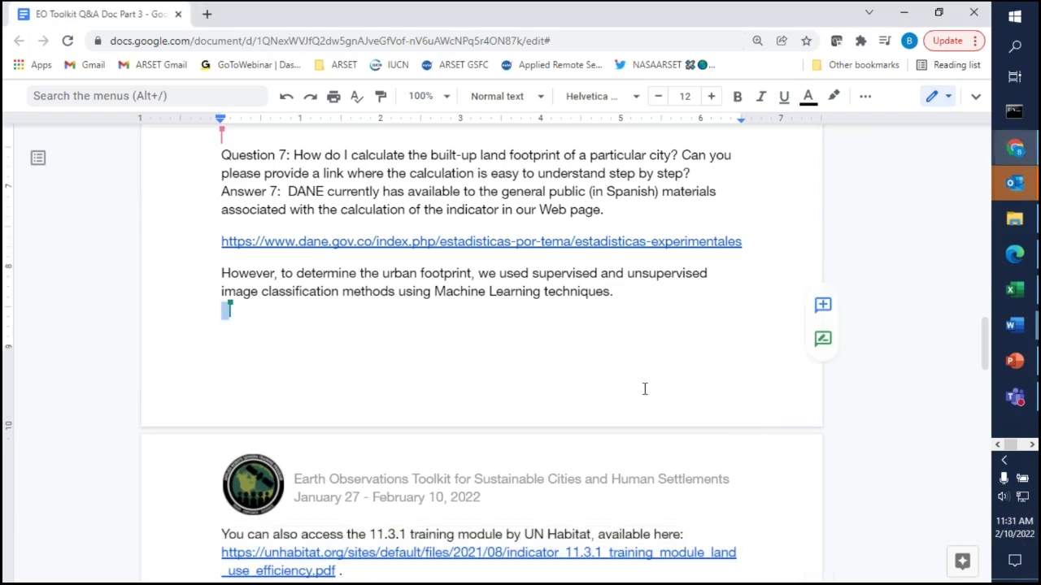
- Review the built-up area data sets listed in Answer 7 and the question slots from Question 8 onward
{"action": "scroll", "coordinate": [644, 389], "scroll_direction": "down", "scroll_amount": 3}
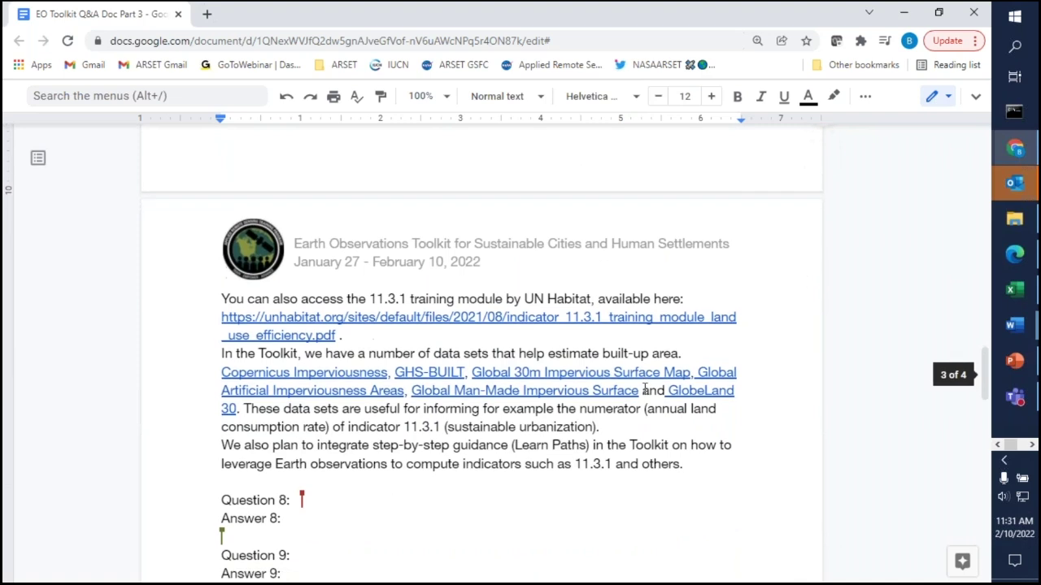
{"action": "scroll", "coordinate": [645, 388], "scroll_direction": "down", "scroll_amount": 1}
{"action": "scroll", "coordinate": [644, 389], "scroll_direction": "down", "scroll_amount": 1}
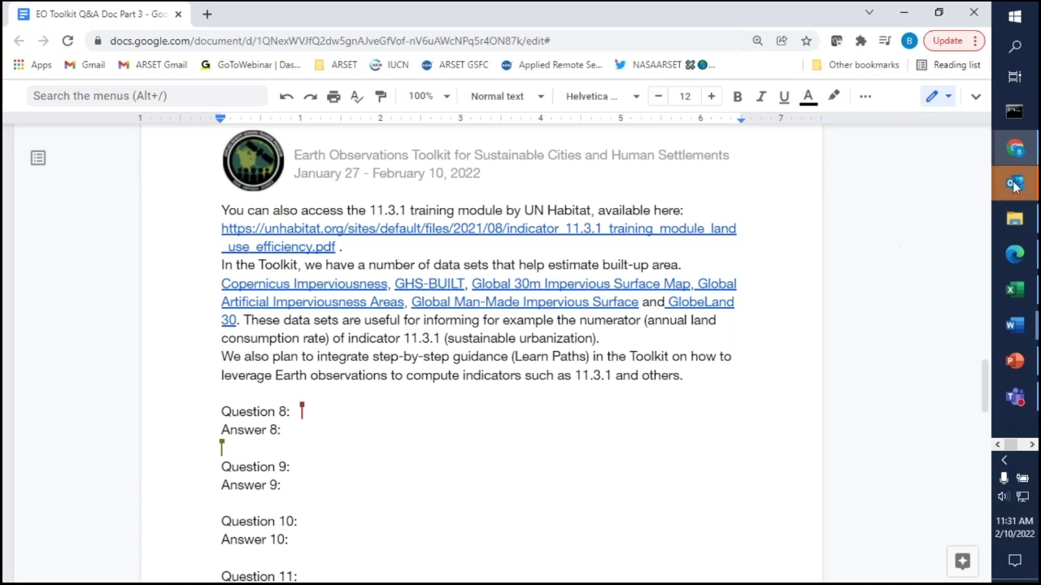
- Paste the attendee's question about alternative satellite image sources to Google Earth Engine after the Question 8 label
{"action": "mouse_move", "coordinate": [1013, 185]}
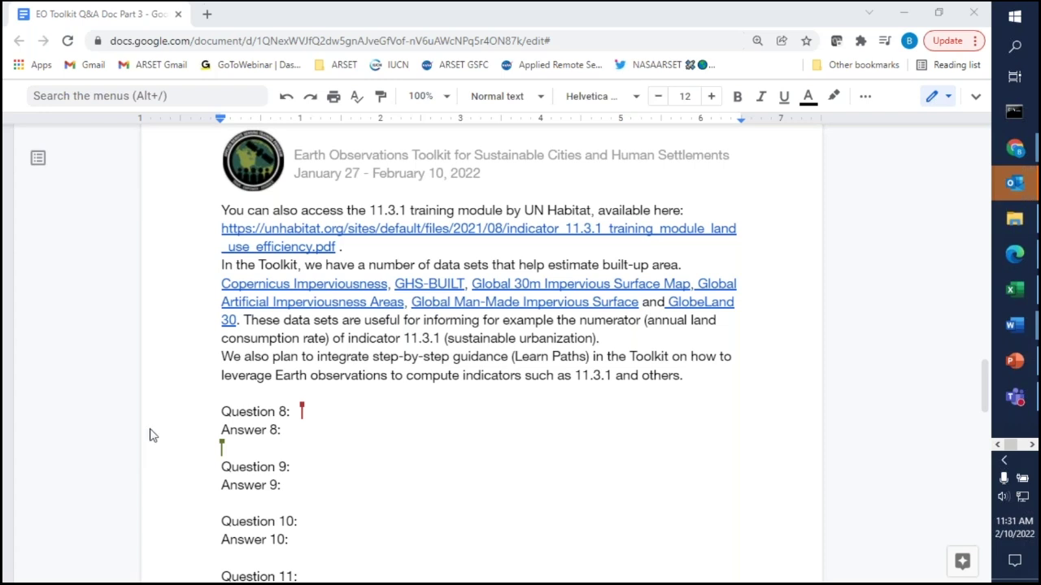
{"action": "double_click", "coordinate": [766, 504]}
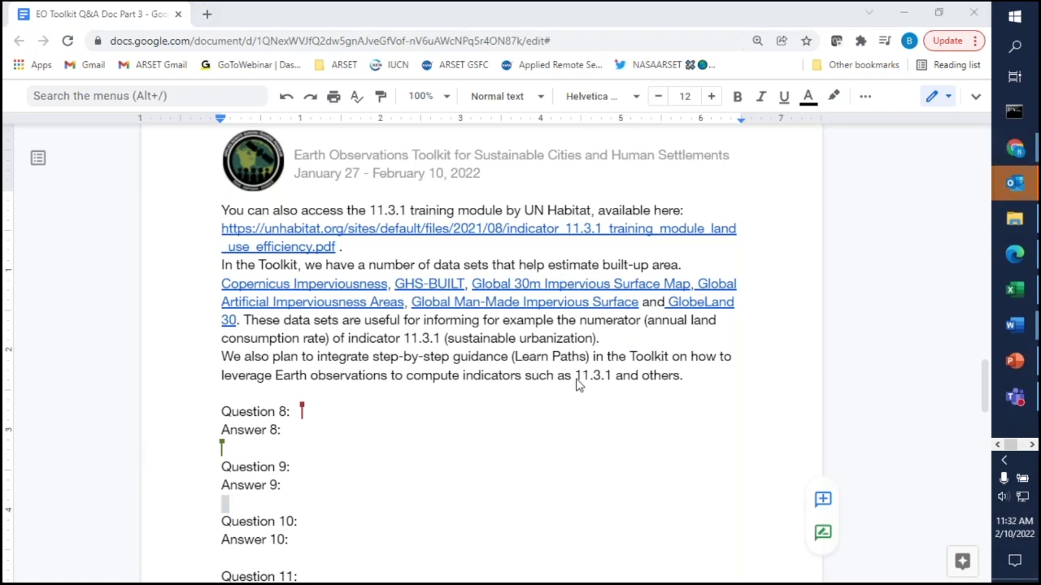
{"action": "left_click", "coordinate": [439, 458]}
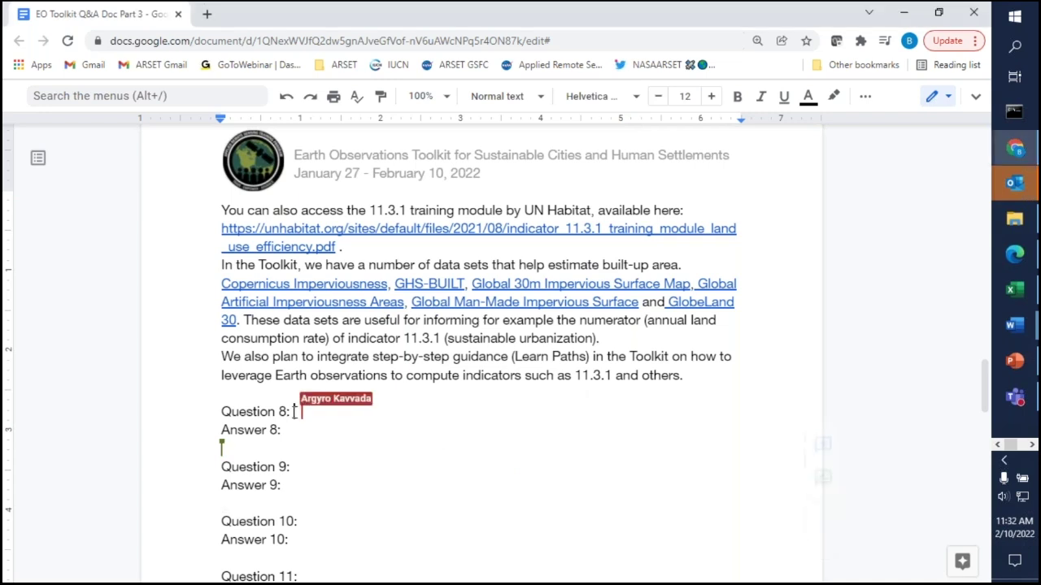
{"action": "right_click", "coordinate": [307, 404]}
{"action": "left_click", "coordinate": [358, 336]}
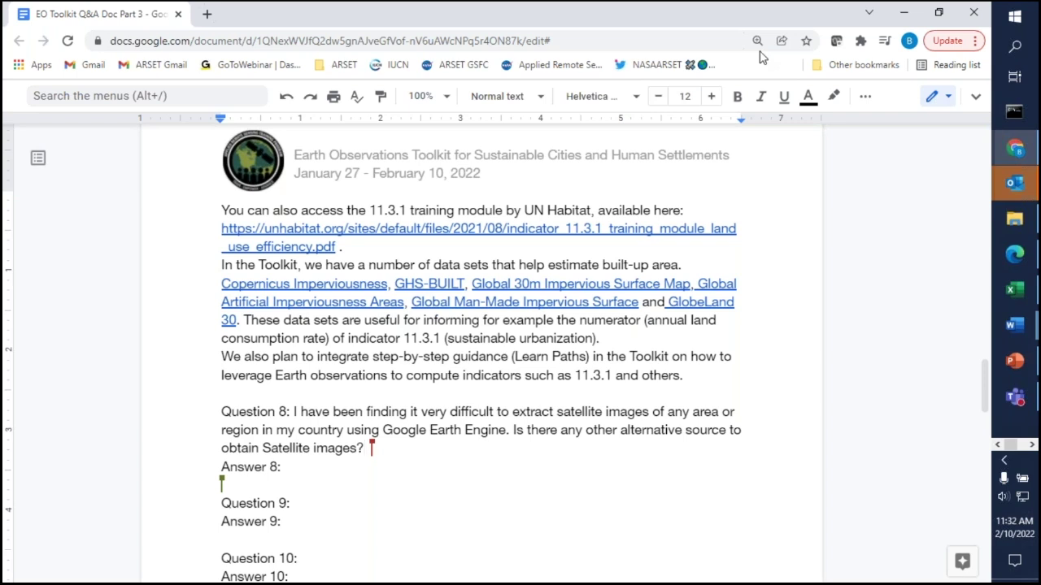
{"action": "left_click", "coordinate": [583, 467]}
- Copy the web link of the Copernicus Imperviousness data set in Answer 7 and switch to the other window
{"action": "left_click_drag", "start_coordinate": [221, 283], "coordinate": [288, 286]}
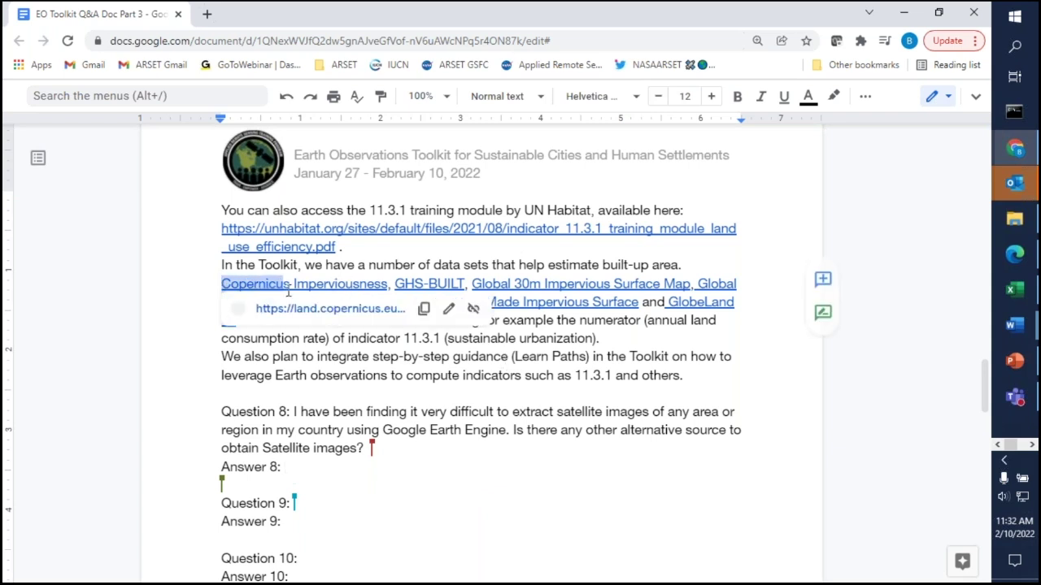
{"action": "left_click", "coordinate": [481, 457]}
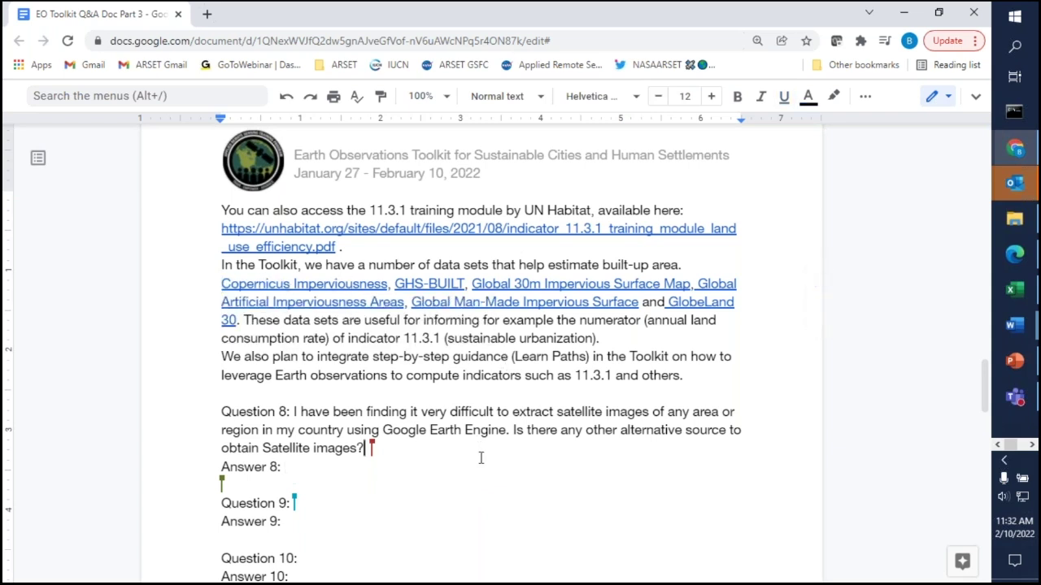
{"action": "left_click", "coordinate": [370, 285]}
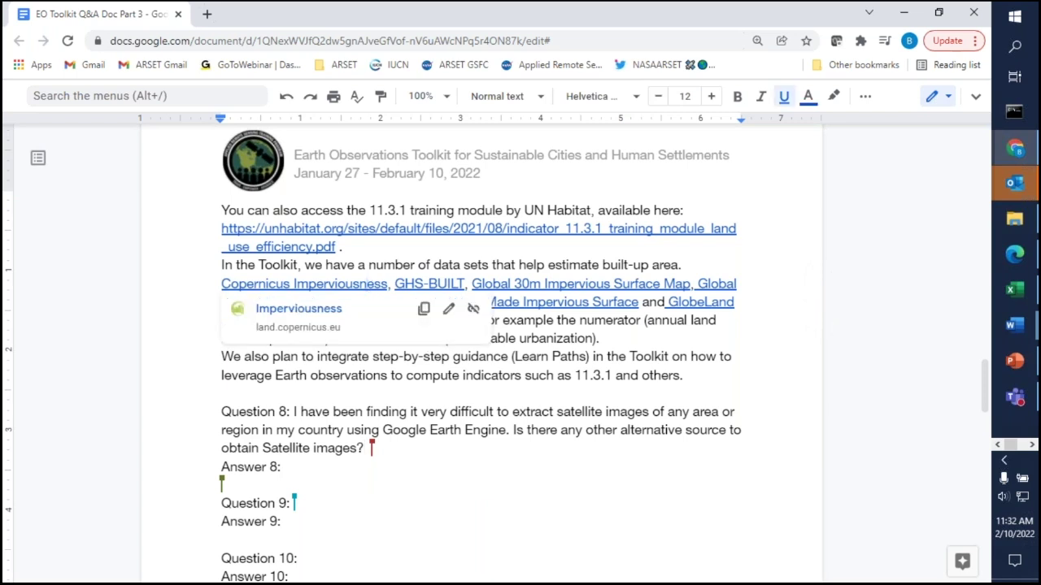
{"action": "left_click", "coordinate": [426, 313]}
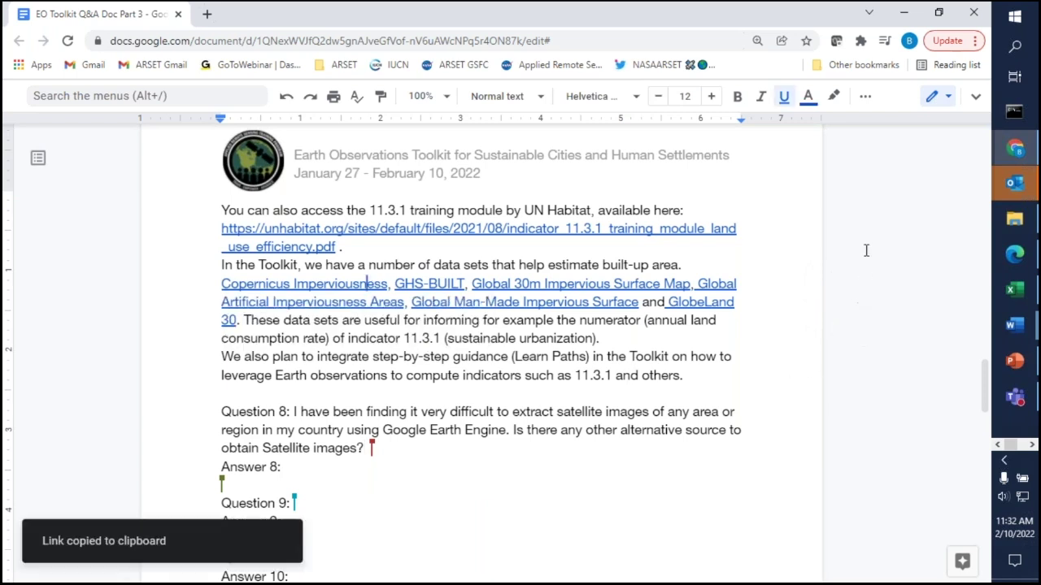
{"action": "key", "text": "alt+Tab"}
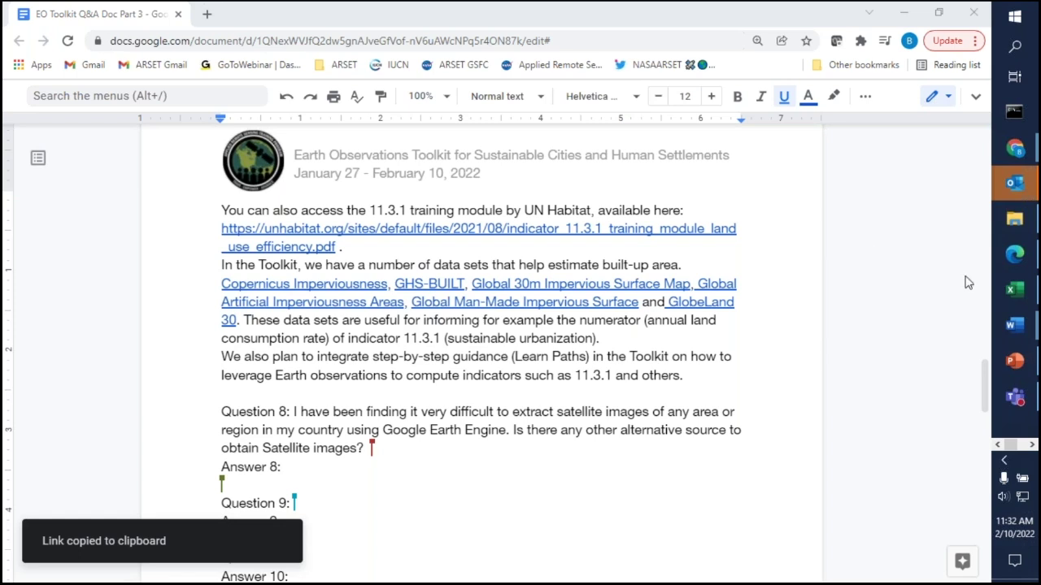
- Copy the web link of the GHS-BUILT data set in Answer 7
{"action": "right_click", "coordinate": [453, 291]}
{"action": "left_click", "coordinate": [420, 430]}
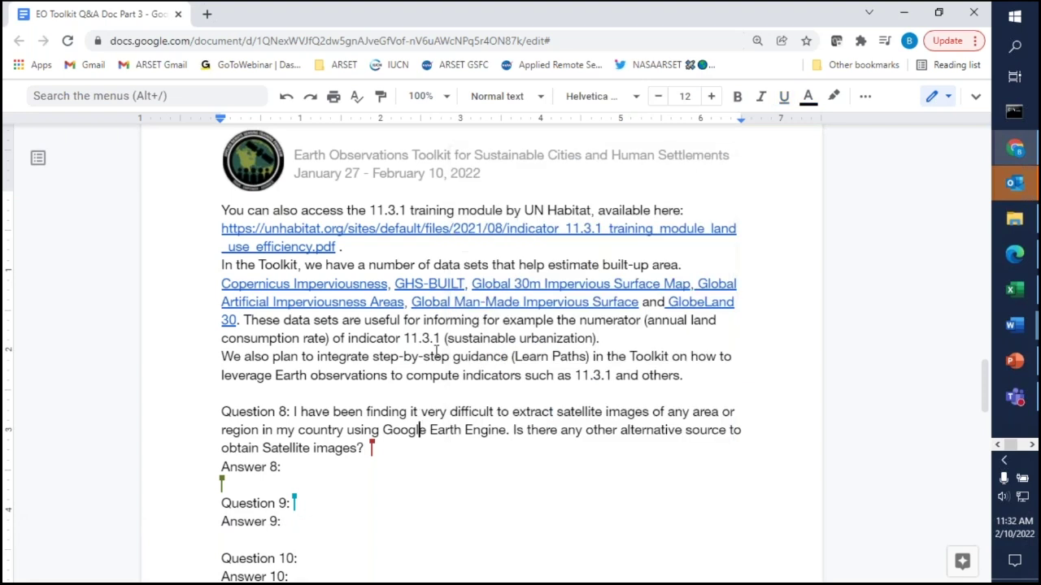
{"action": "left_click", "coordinate": [443, 285]}
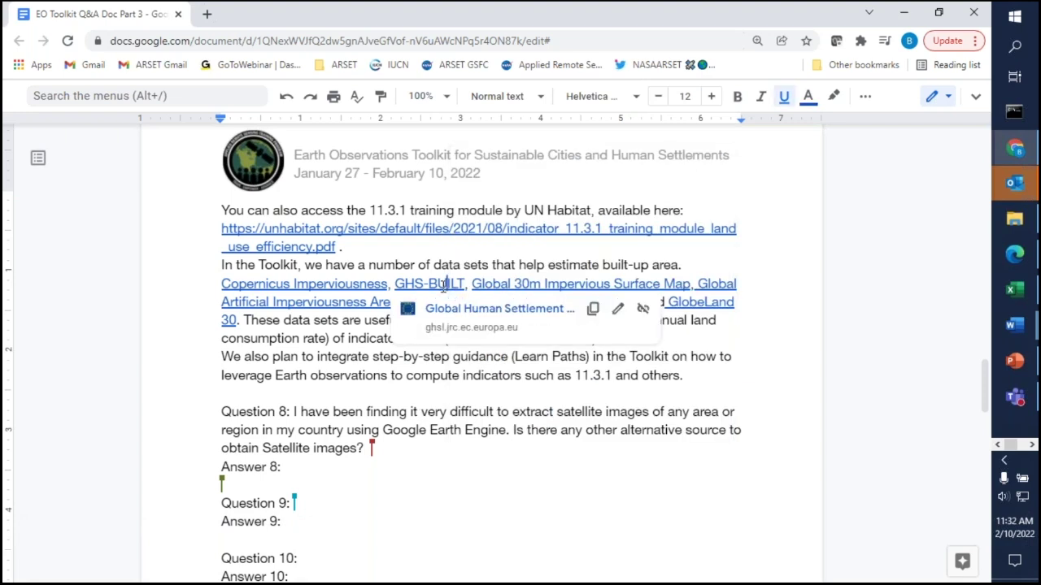
{"action": "left_click", "coordinate": [599, 317]}
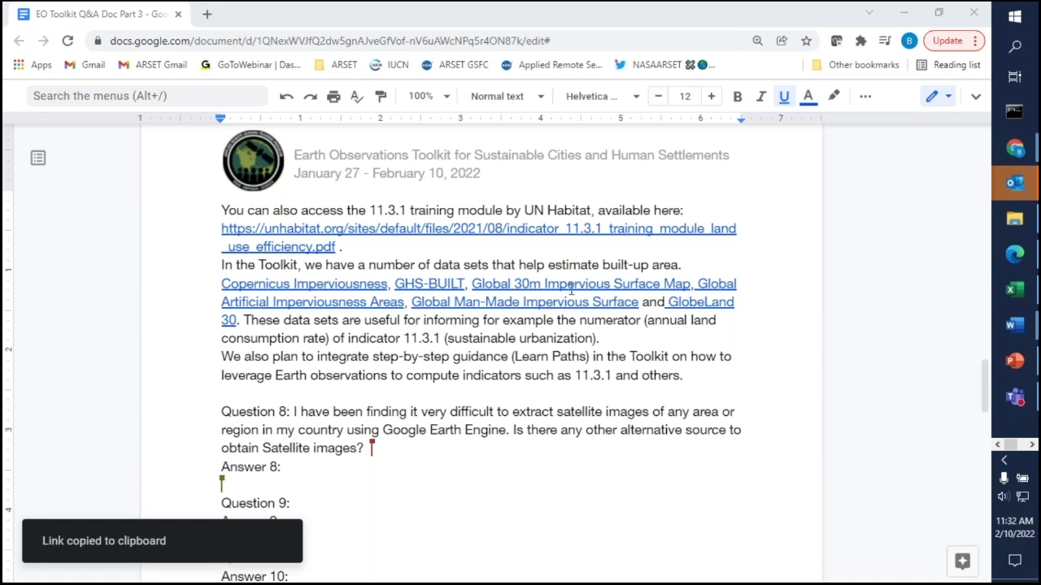
- Copy the web links of the Global 30m Impervious Surface Map and Global Artificial Imperviousness Areas data sets
{"action": "left_click", "coordinate": [570, 286]}
{"action": "left_click", "coordinate": [709, 285]}
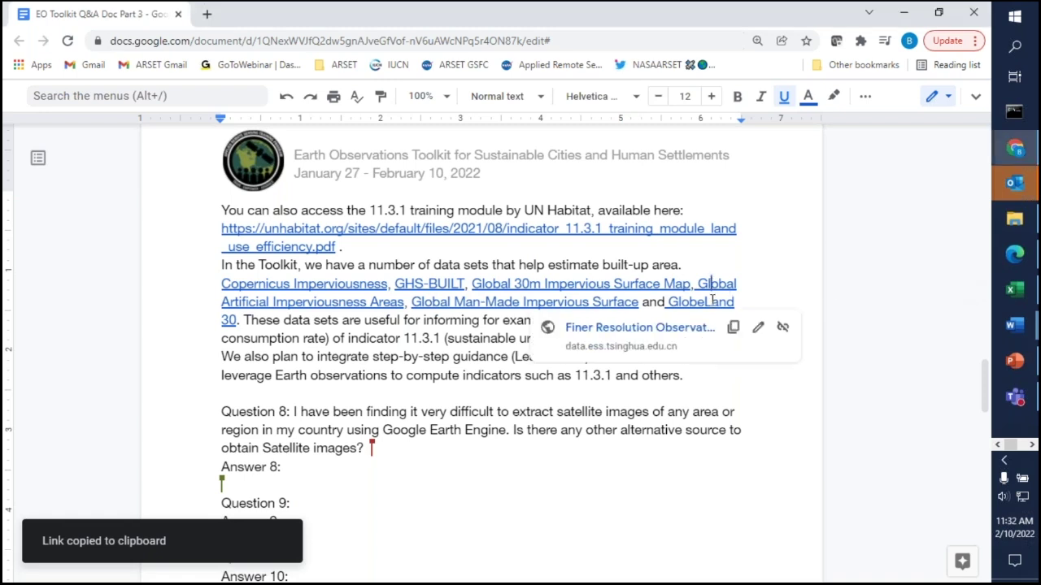
{"action": "left_click", "coordinate": [732, 328]}
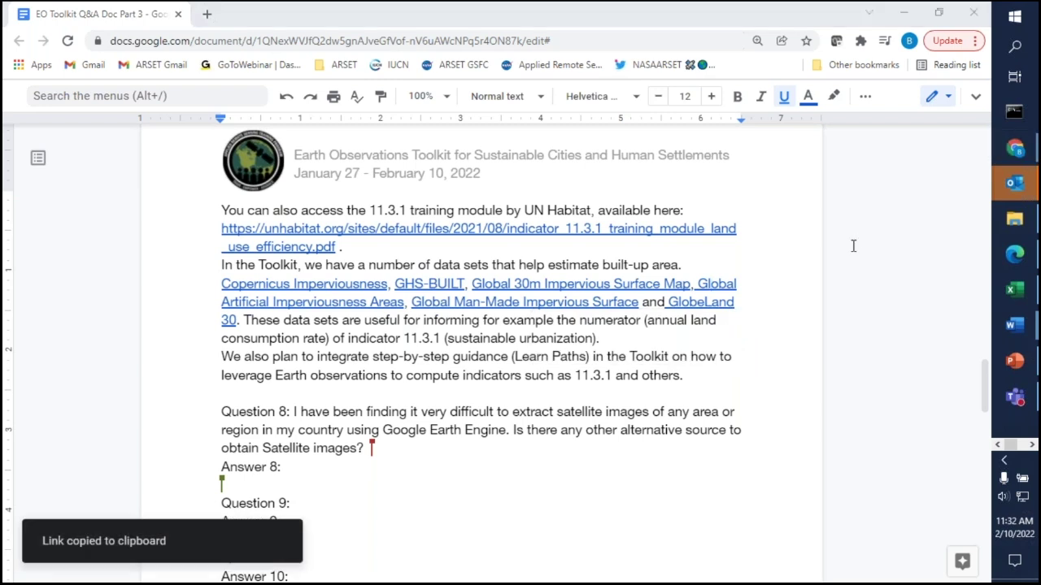
- Copy the Global Man-Made Impervious Surface link and open the link preview of GlobeLand 30
{"action": "left_click", "coordinate": [458, 302]}
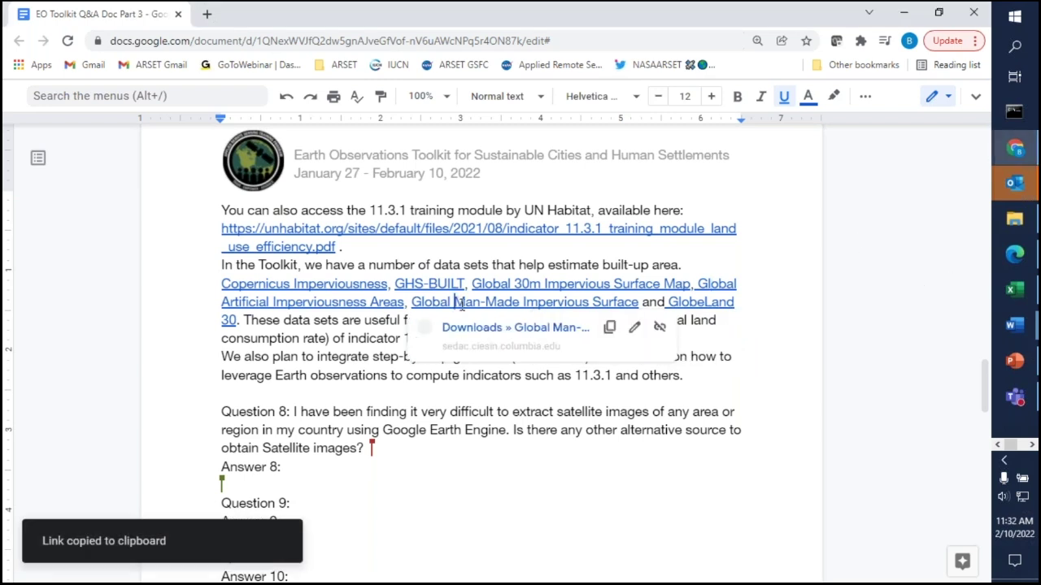
{"action": "left_click", "coordinate": [606, 329]}
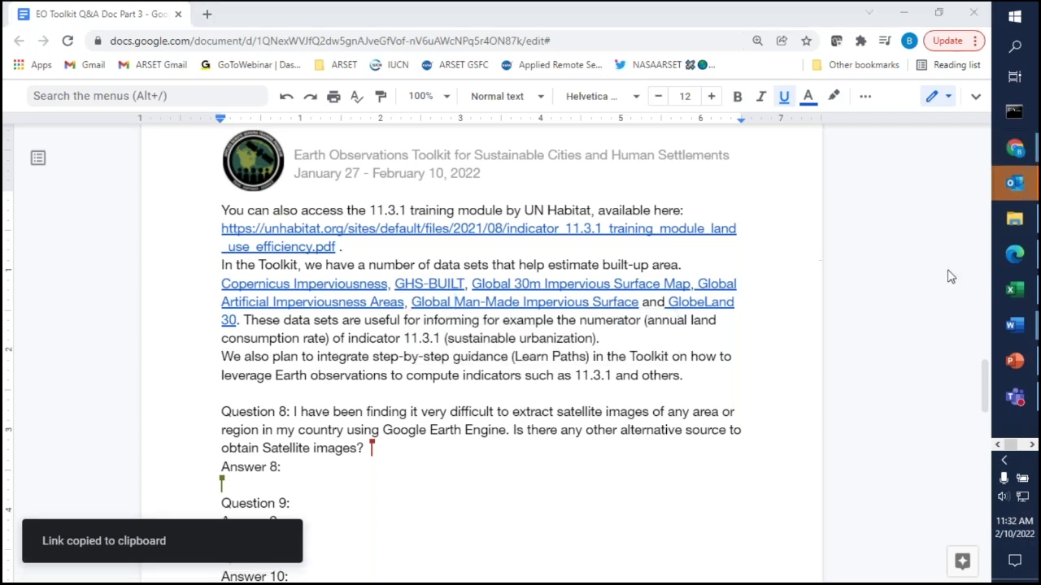
{"action": "left_click", "coordinate": [713, 302]}
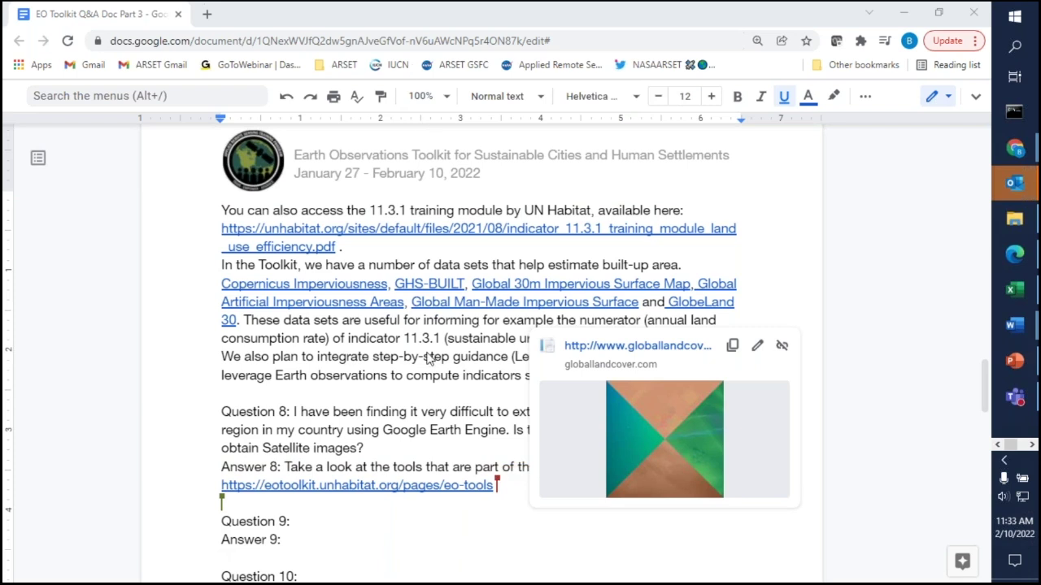
{"action": "left_click", "coordinate": [766, 530]}
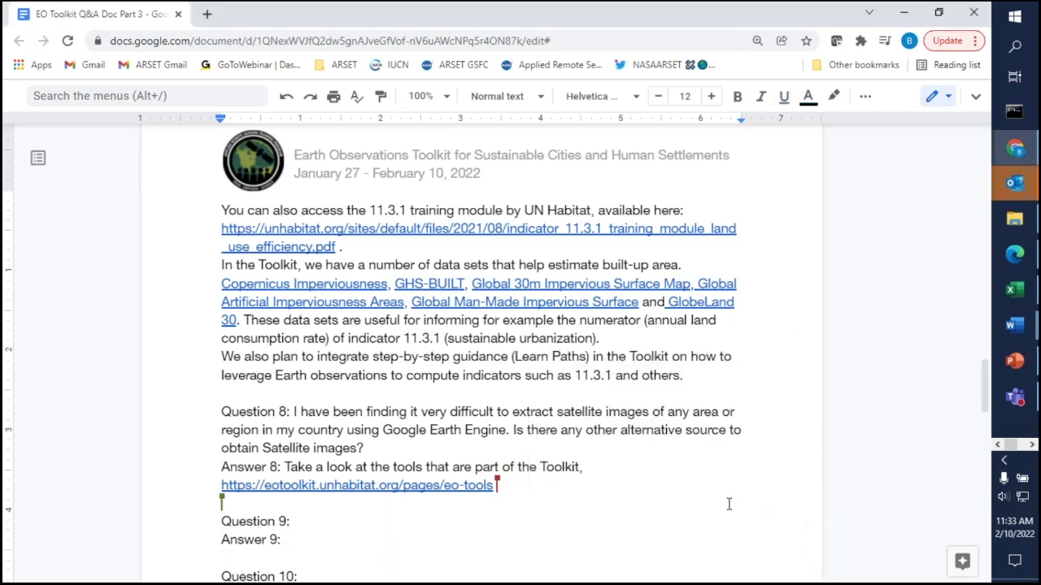
- Copy the Answer 8 sentence about the Toolkit's tools together with its eo-tools link
{"action": "scroll", "coordinate": [728, 504], "scroll_direction": "down", "scroll_amount": 3}
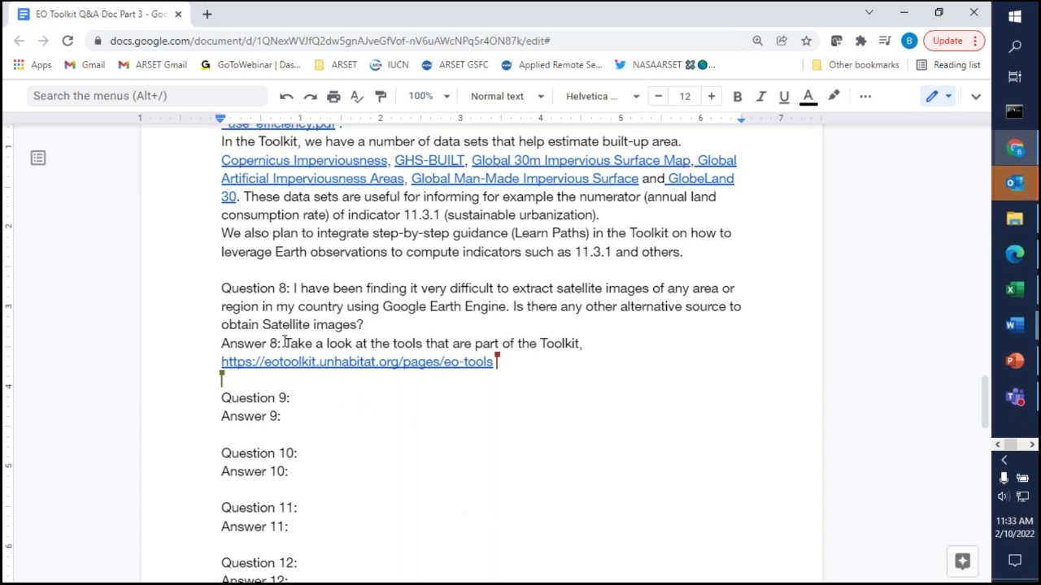
{"action": "left_click_drag", "start_coordinate": [283, 343], "coordinate": [477, 370]}
{"action": "right_click", "coordinate": [454, 355]}
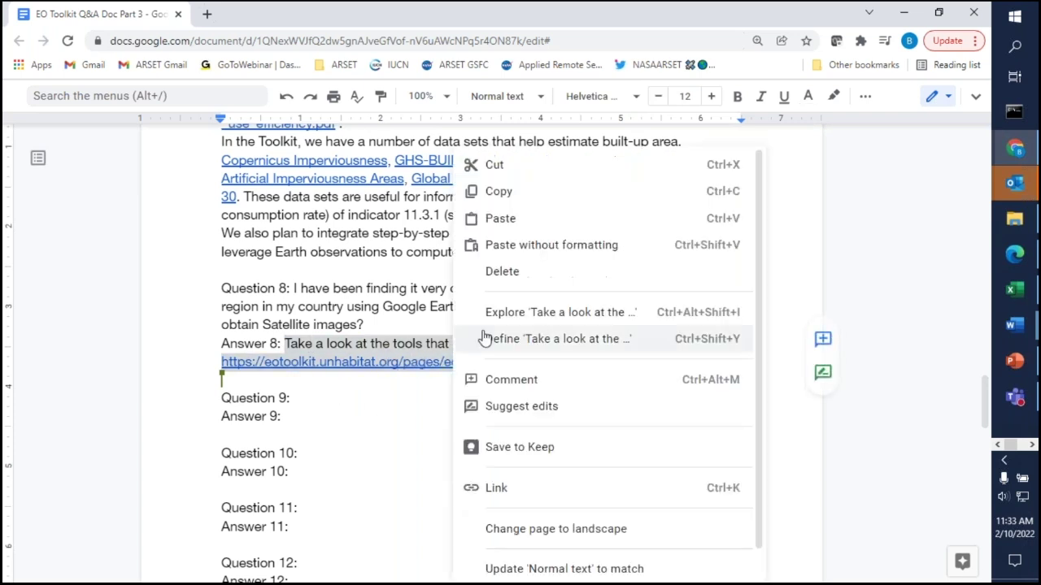
{"action": "left_click", "coordinate": [545, 194]}
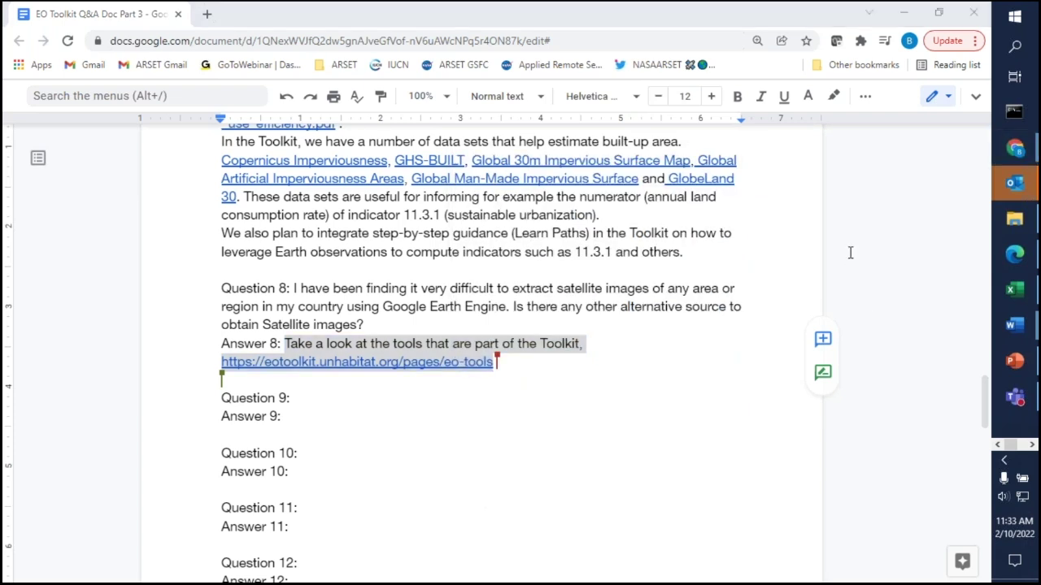
{"action": "left_click", "coordinate": [482, 434]}
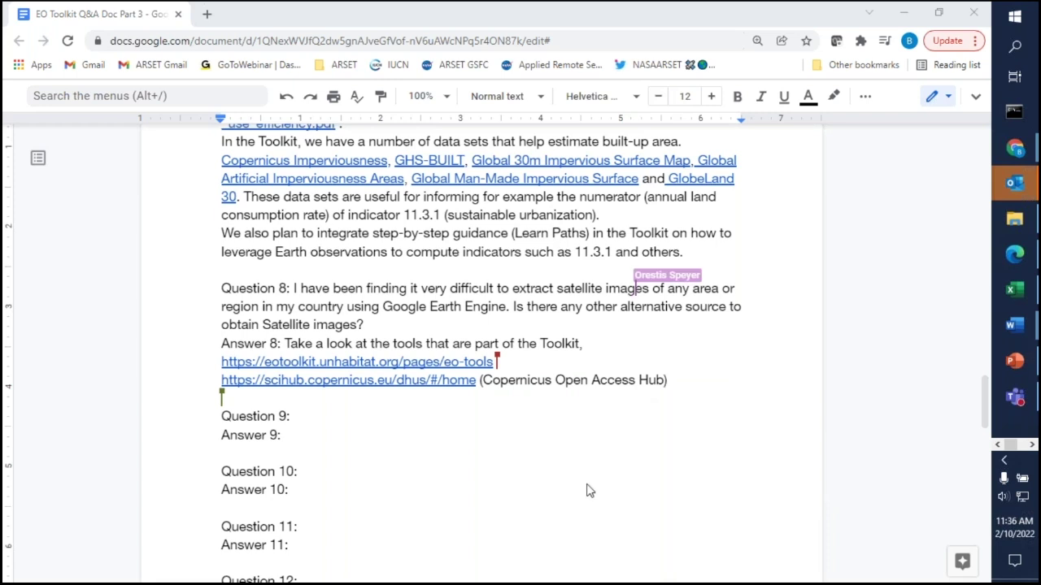
- Highlight the Copernicus Open Access Hub link line in Answer 8, and return to the beginning of the document
{"action": "left_click", "coordinate": [728, 490]}
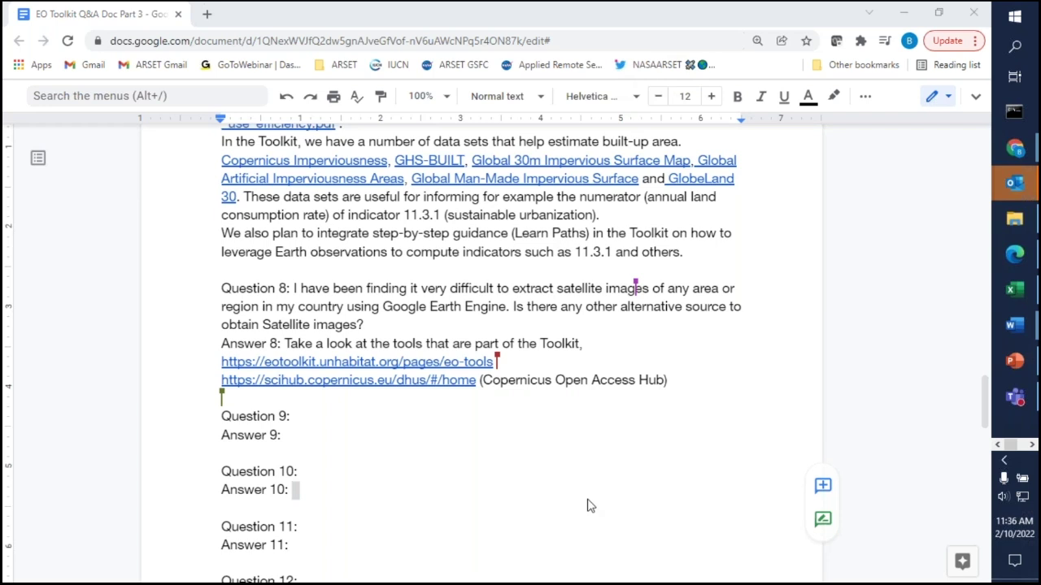
{"action": "left_click", "coordinate": [668, 460]}
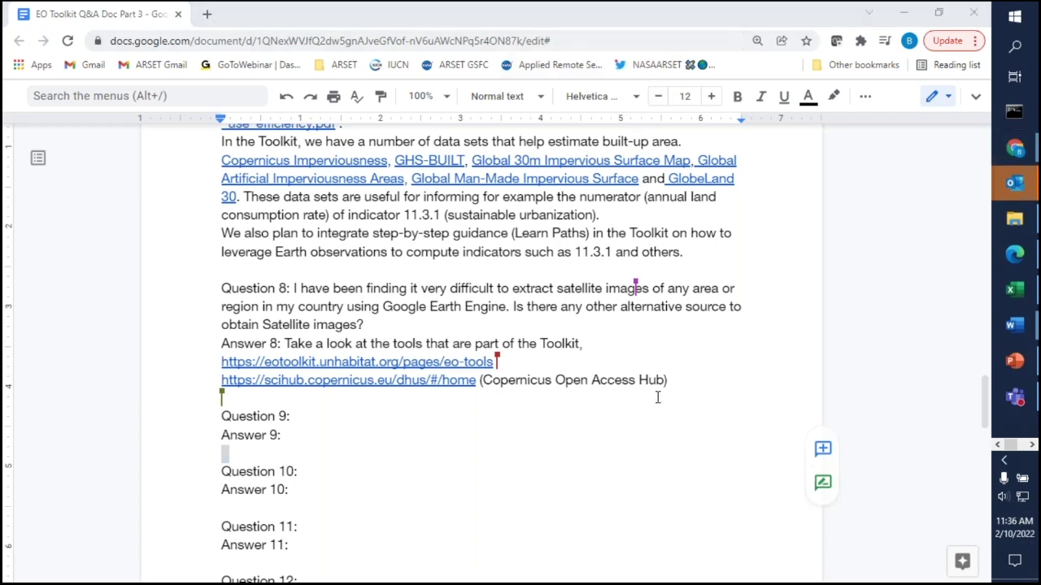
{"action": "left_click_drag", "start_coordinate": [689, 379], "coordinate": [206, 379]}
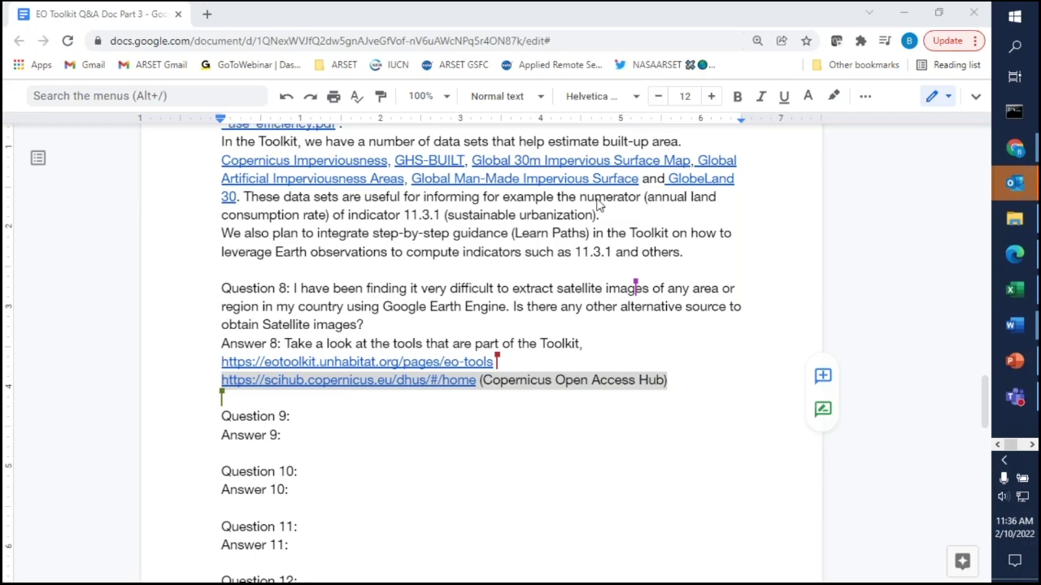
{"action": "left_click", "coordinate": [585, 421]}
{"action": "scroll", "coordinate": [610, 439], "scroll_direction": "up", "scroll_amount": 15}
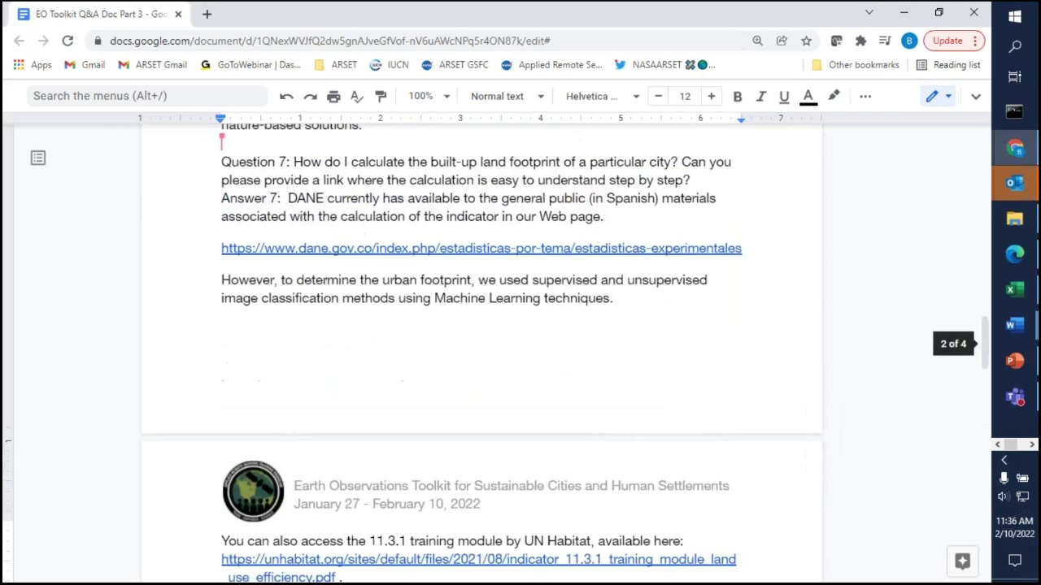
{"action": "scroll", "coordinate": [610, 419], "scroll_direction": "up", "scroll_amount": 10}
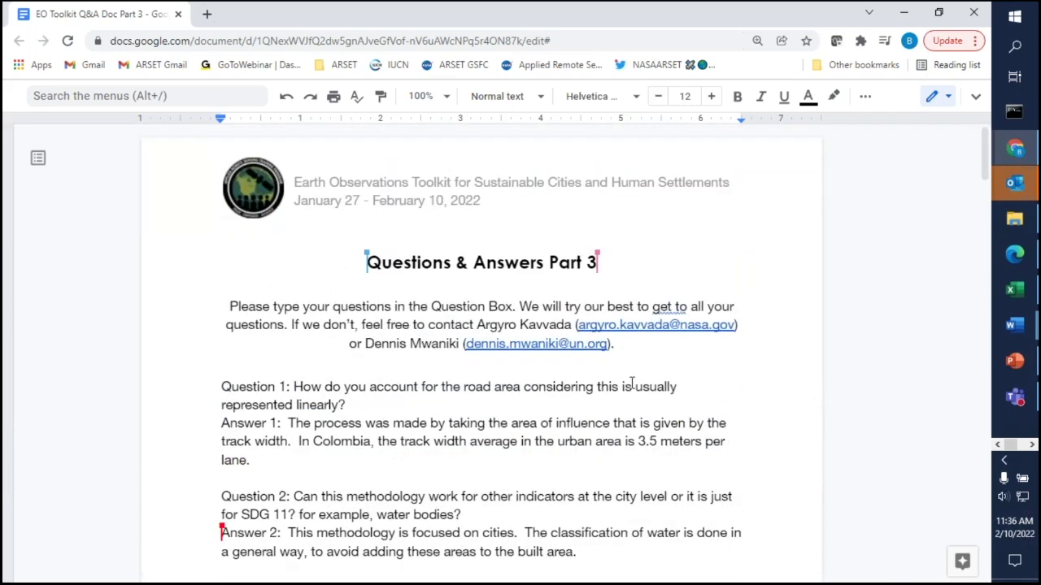